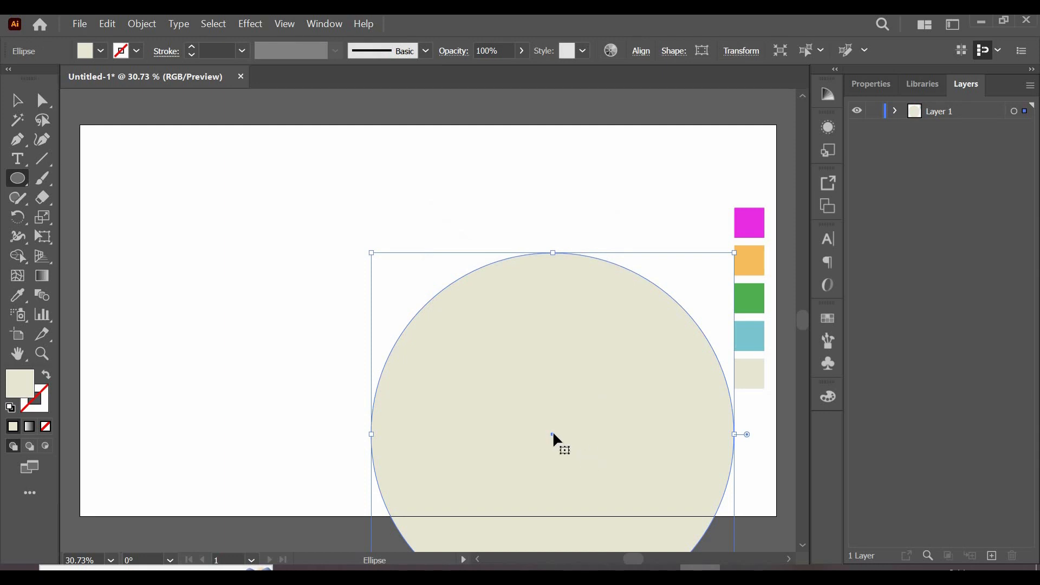
Centre the large beige circle on the artboard and fill it with the magenta sampled from the palette square
left_click_drag(550, 431, 387, 306)
key("i")
left_click(752, 219)
key("v")
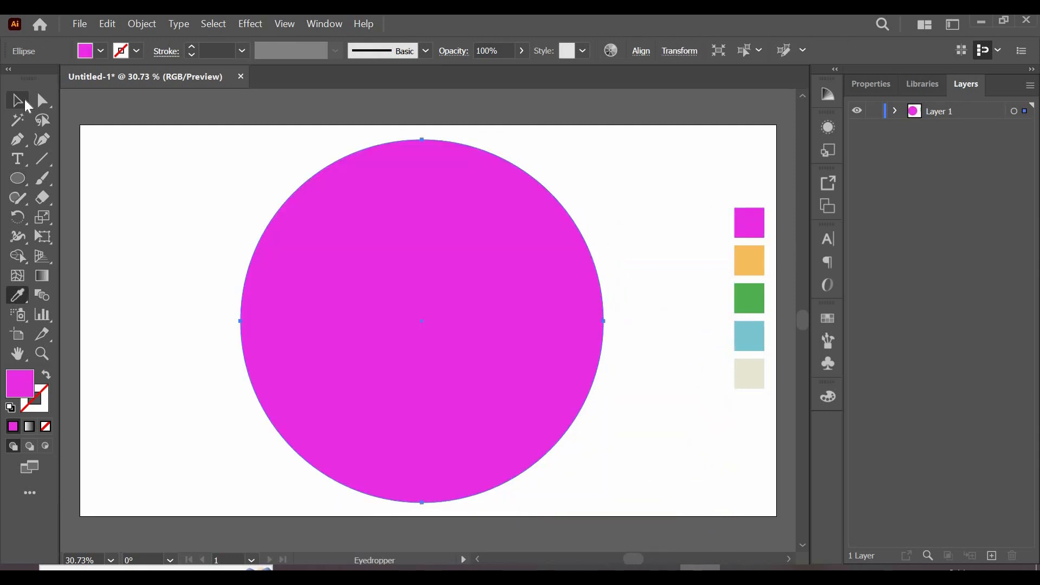
key("a")
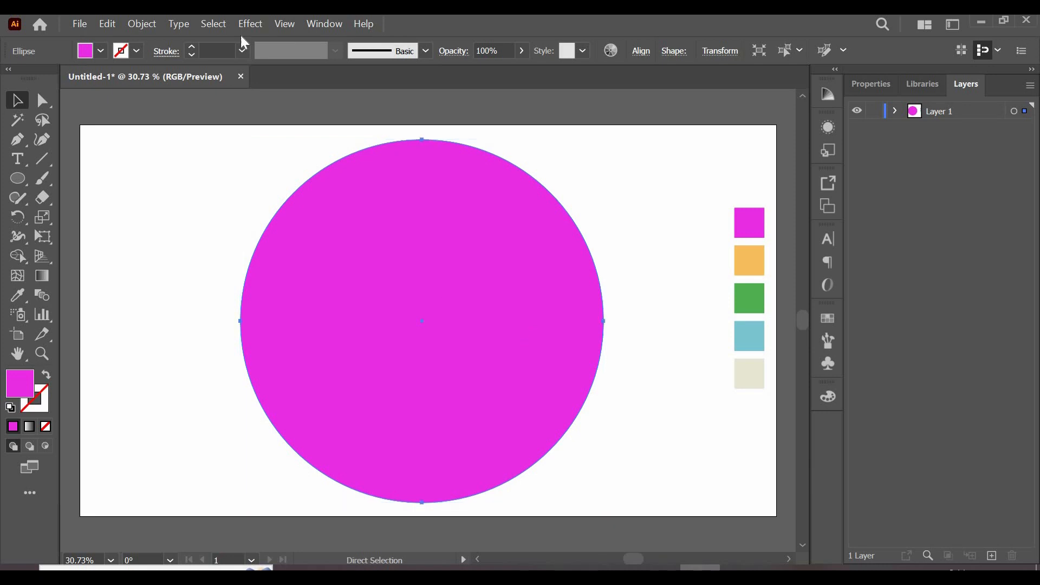
Paste a copy of the magenta circle in front, shrink it concentrically, and fill it with the palette's orange
left_click(118, 28)
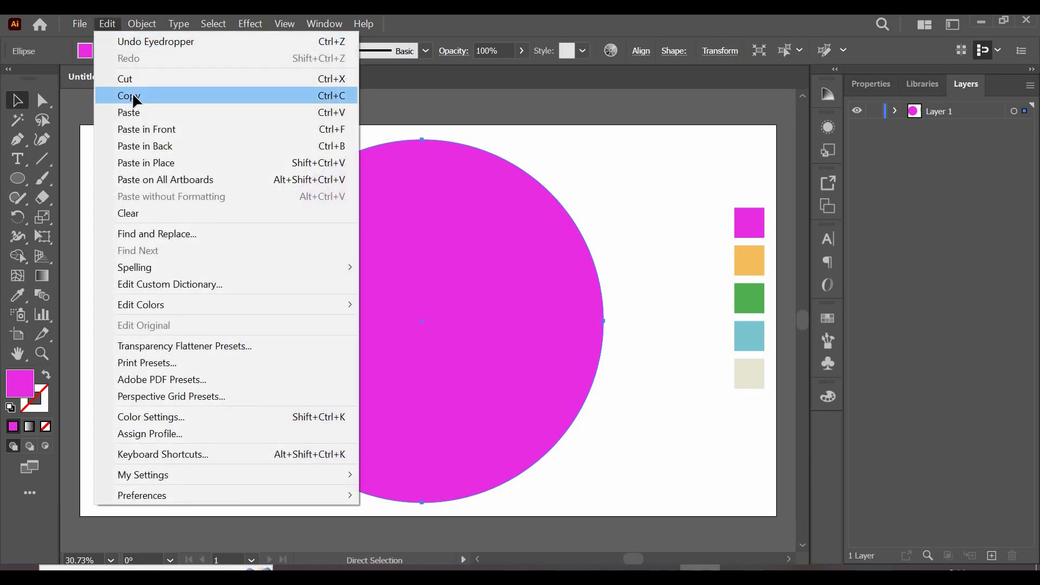
left_click(130, 97)
left_click(111, 27)
left_click(154, 129)
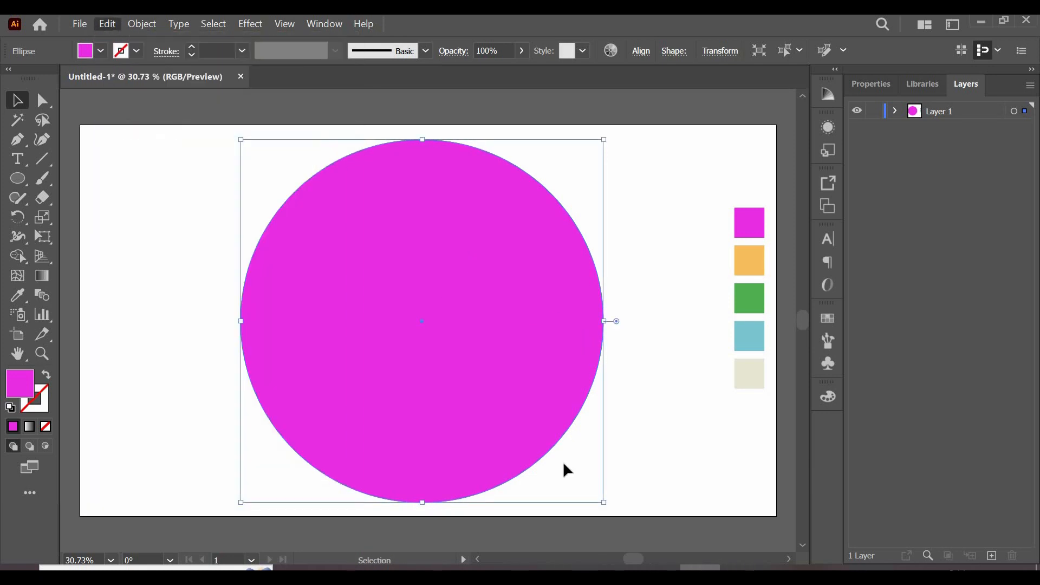
left_click_drag(604, 503, 566, 463)
key("i")
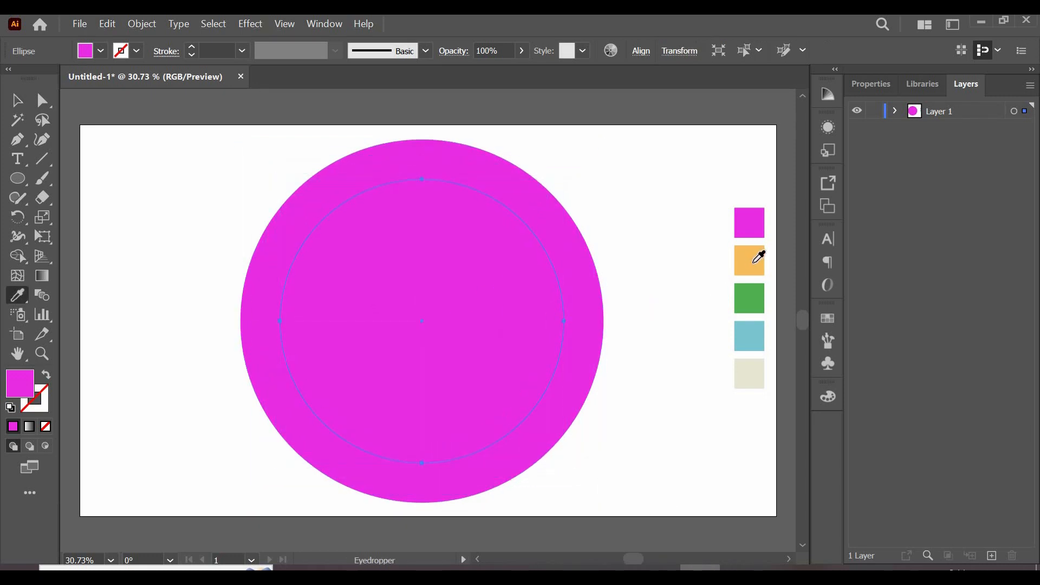
left_click(755, 261)
key("v")
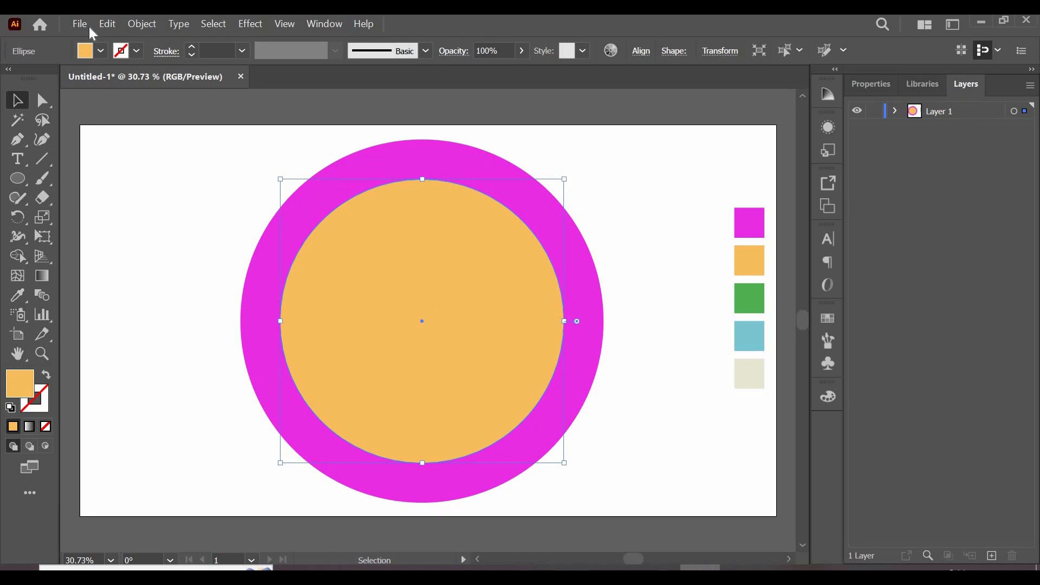
Paste a copy of the orange circle in front, shrink it concentrically, and fill it with the palette's green
left_click(107, 23)
left_click(107, 23)
left_click(107, 24)
left_click(158, 128)
left_click_drag(565, 462, 544, 440)
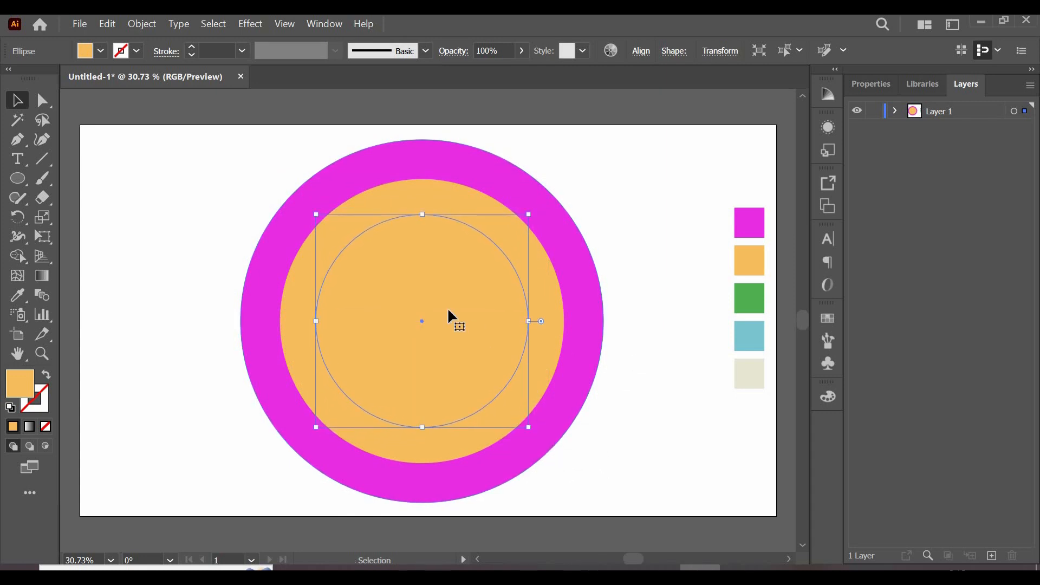
key("i")
left_click(744, 296)
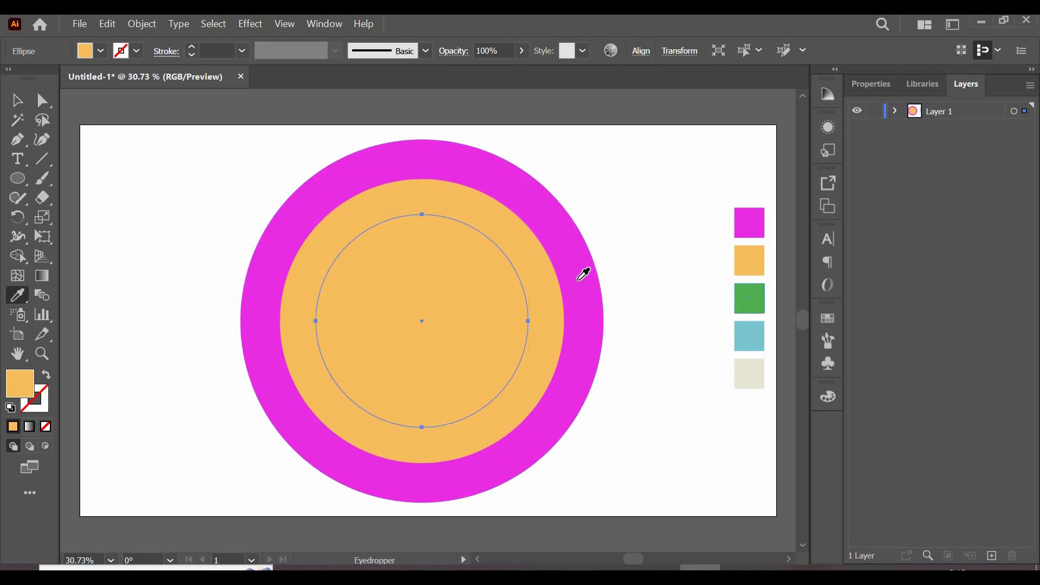
key("v")
key("a")
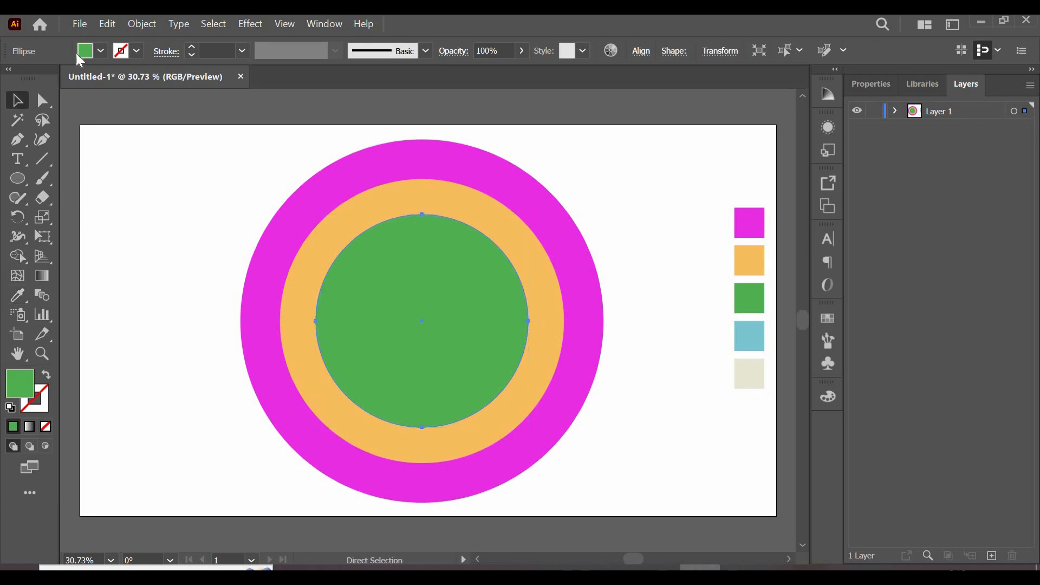
Paste a copy of the green circle in front, shrink it concentrically, and fill it with the palette's light blue
left_click(103, 26)
left_click(142, 95)
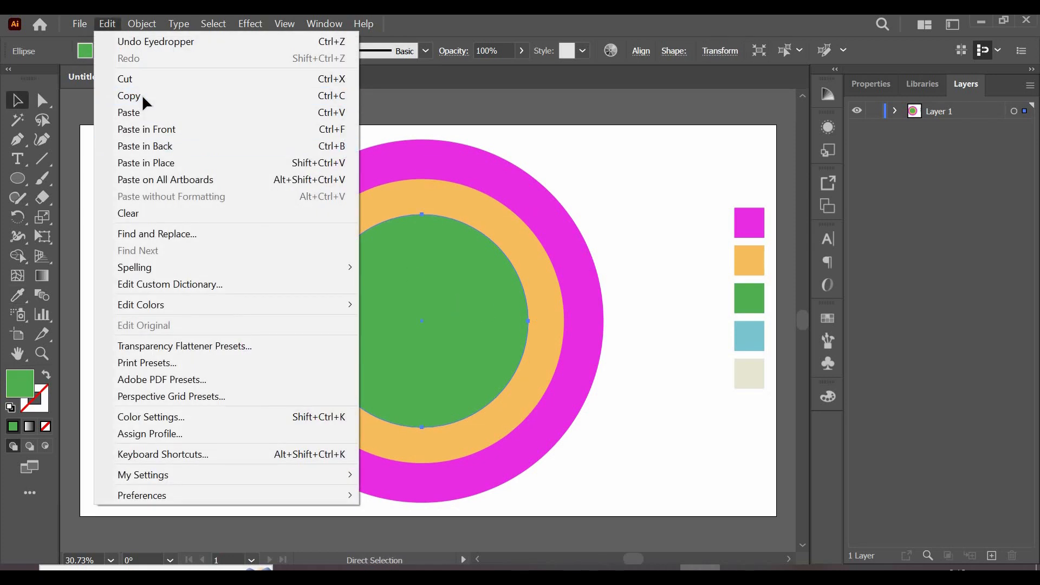
left_click(108, 25)
left_click(163, 128)
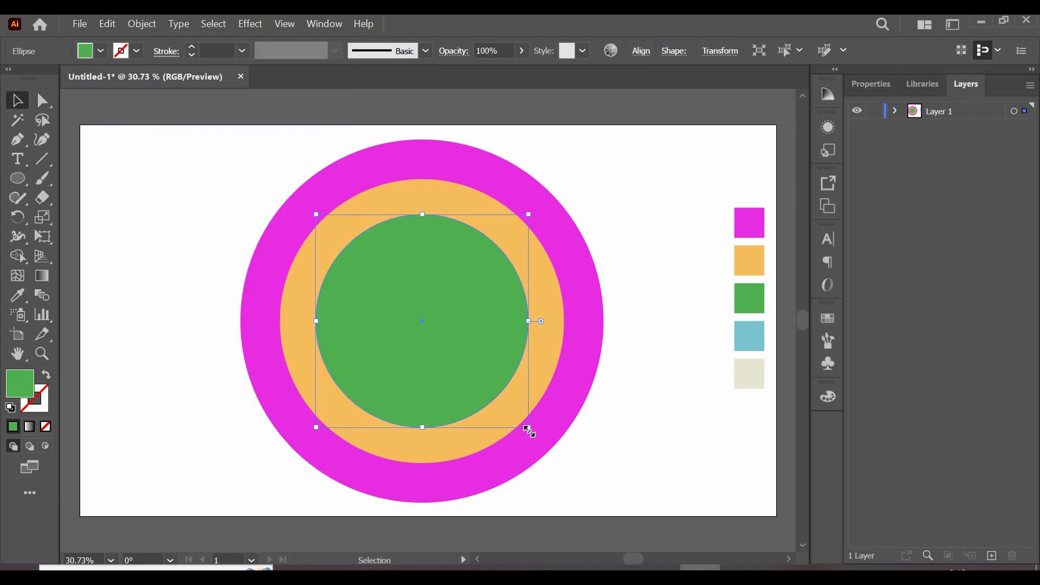
left_click_drag(532, 429, 499, 392)
key("i")
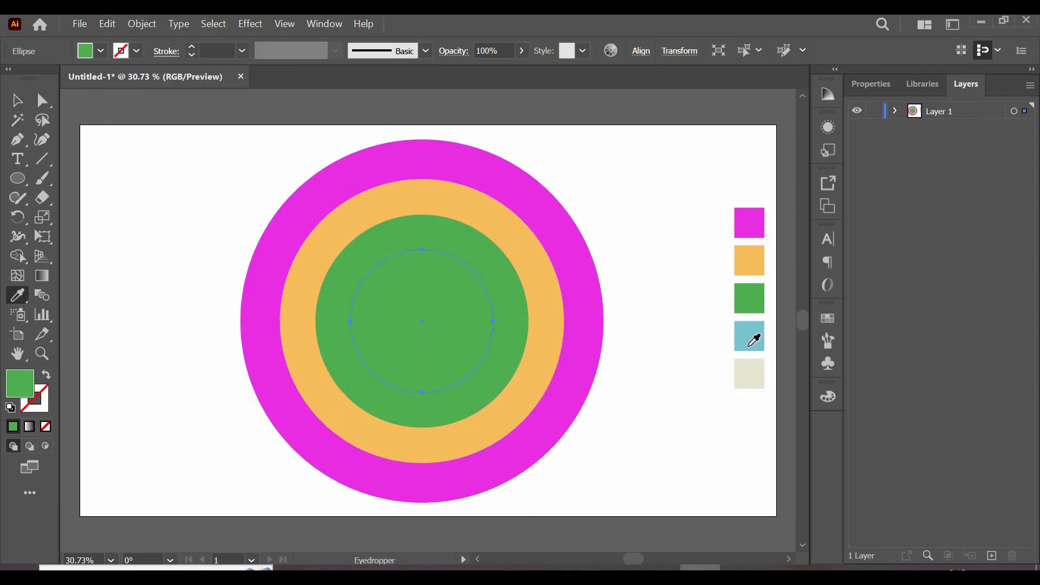
left_click(751, 335)
key("v")
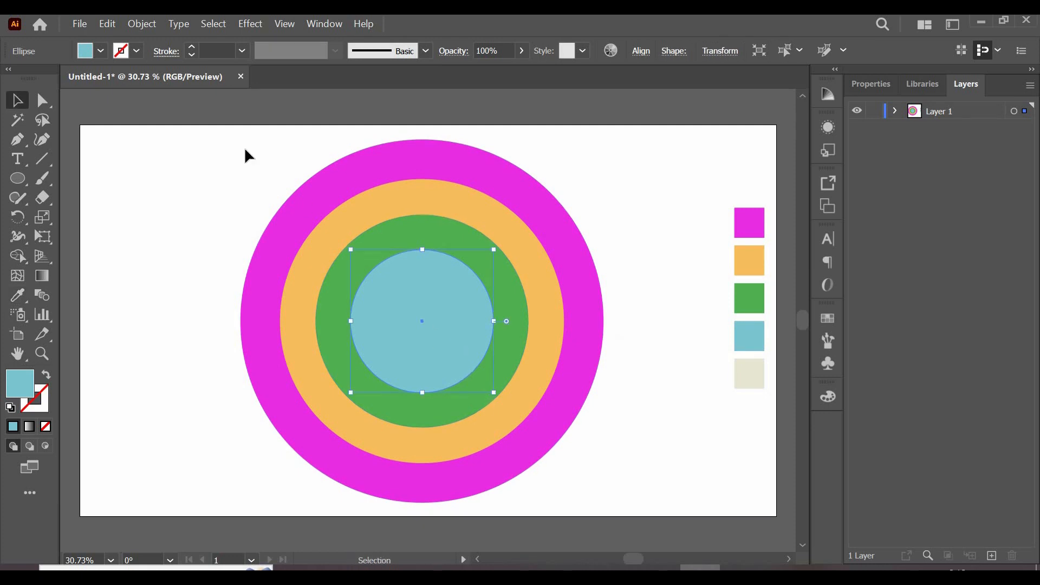
Paste a copy of the light blue circle in front, shrink it concentrically, and fill it with the palette's beige
left_click(106, 26)
left_click(106, 25)
left_click(107, 26)
left_click(131, 133)
left_click_drag(493, 392, 468, 357)
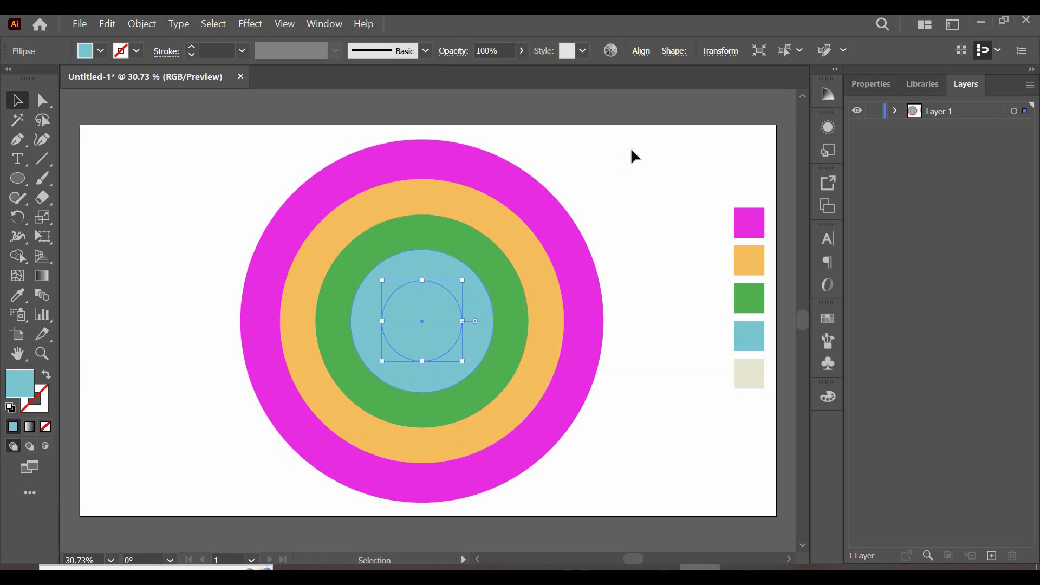
left_click_drag(638, 189, 404, 339)
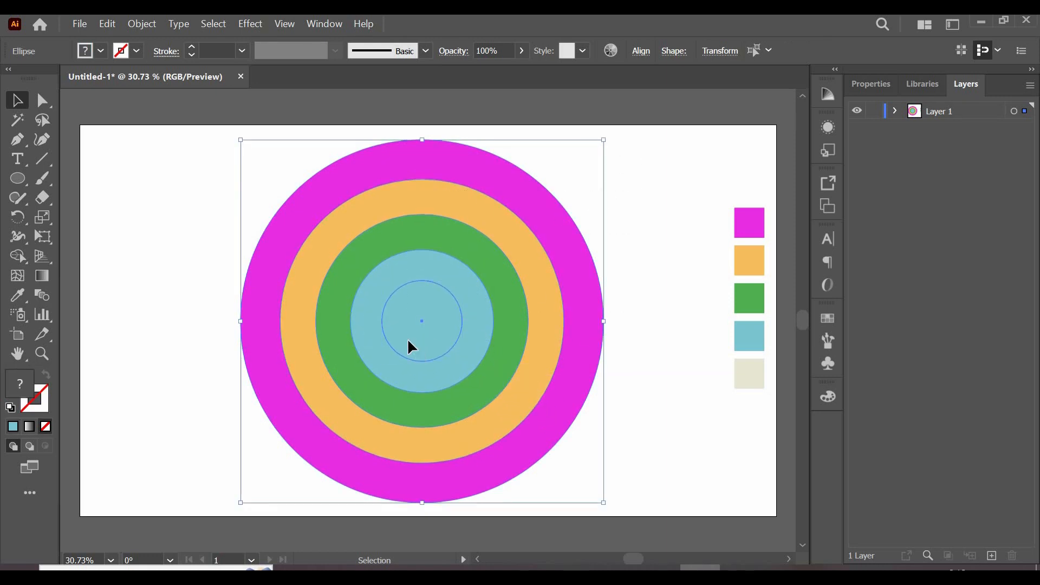
left_click(449, 347)
key("i")
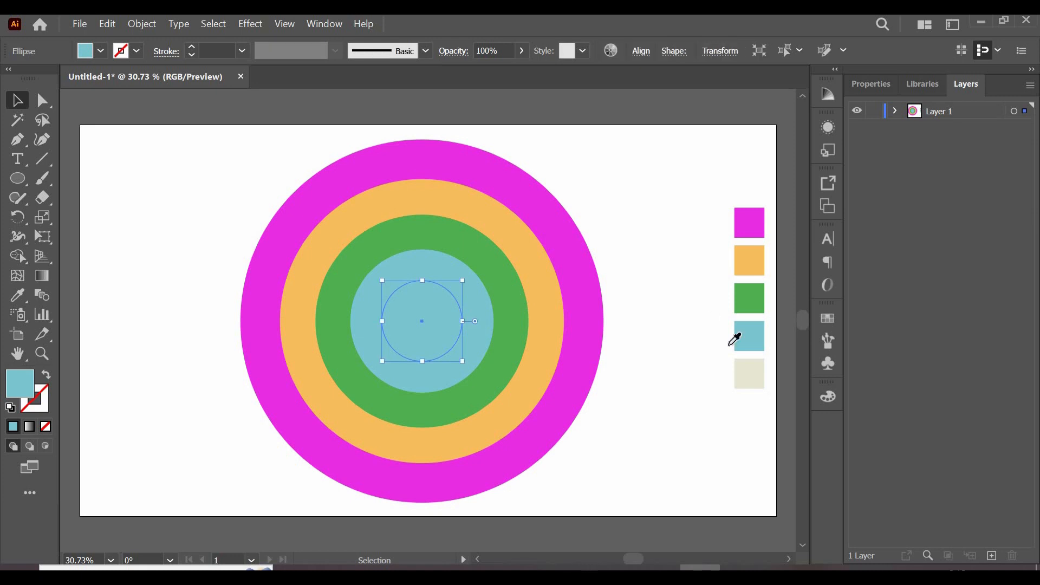
left_click(757, 373)
key("v")
Delete the bottom anchor points of all five circles in outline view, and move the half circles down to the artboard's middle
left_click_drag(646, 168, 196, 417)
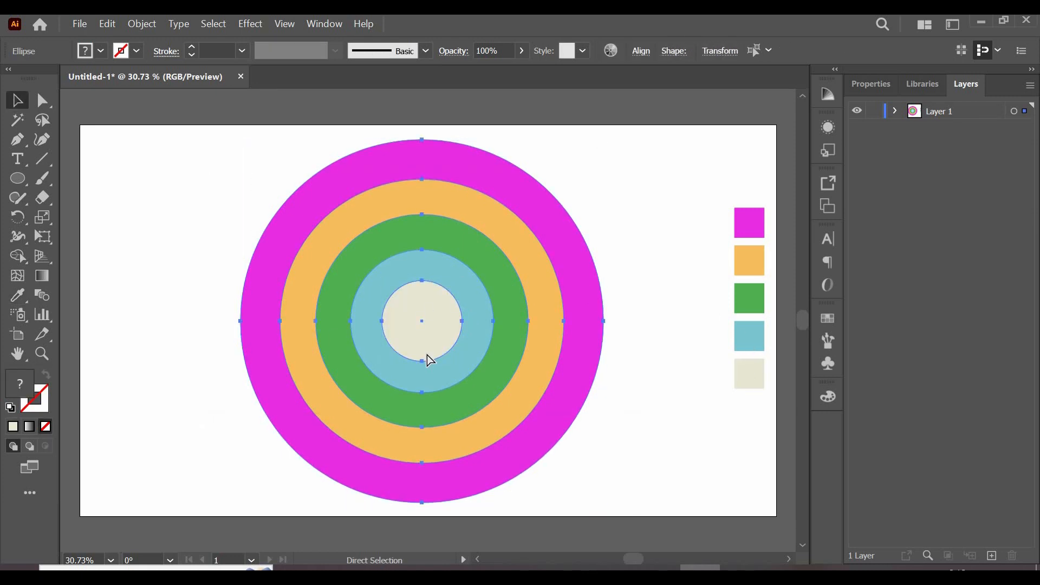
key("ctrl+y")
left_click(46, 101)
left_click_drag(549, 394, 222, 356)
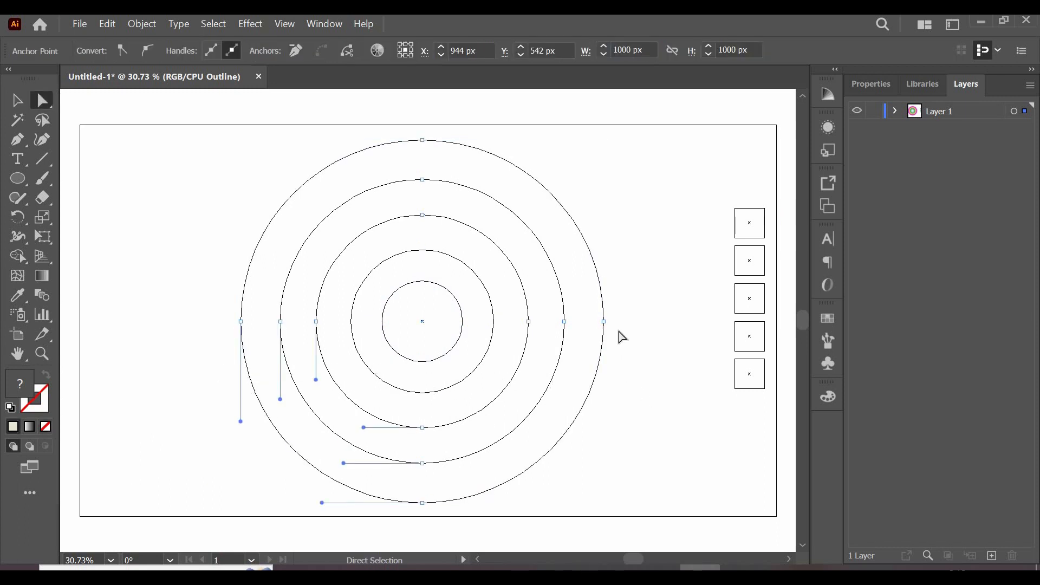
left_click_drag(619, 330, 215, 518)
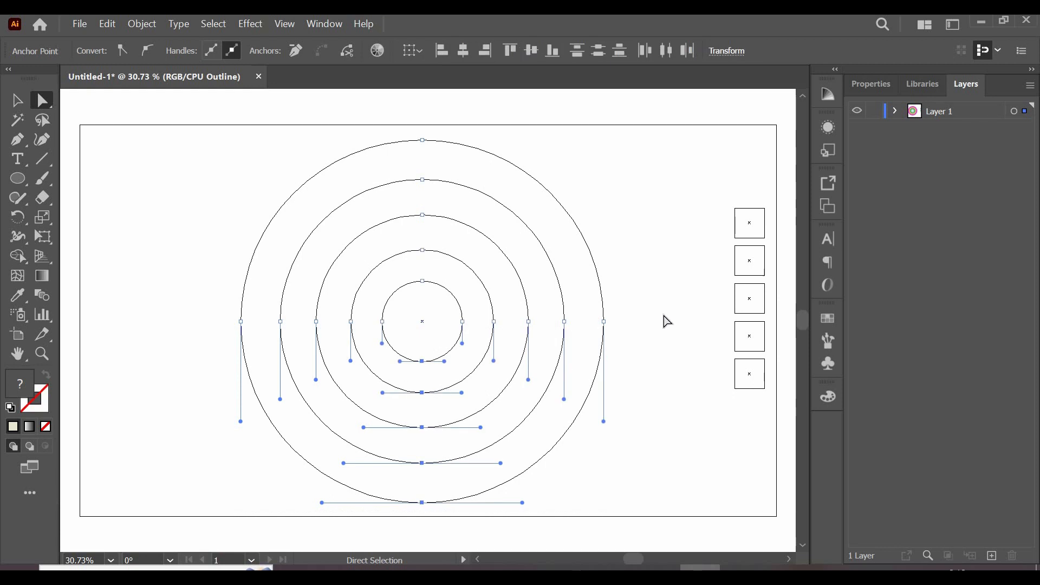
key("Delete")
key("v")
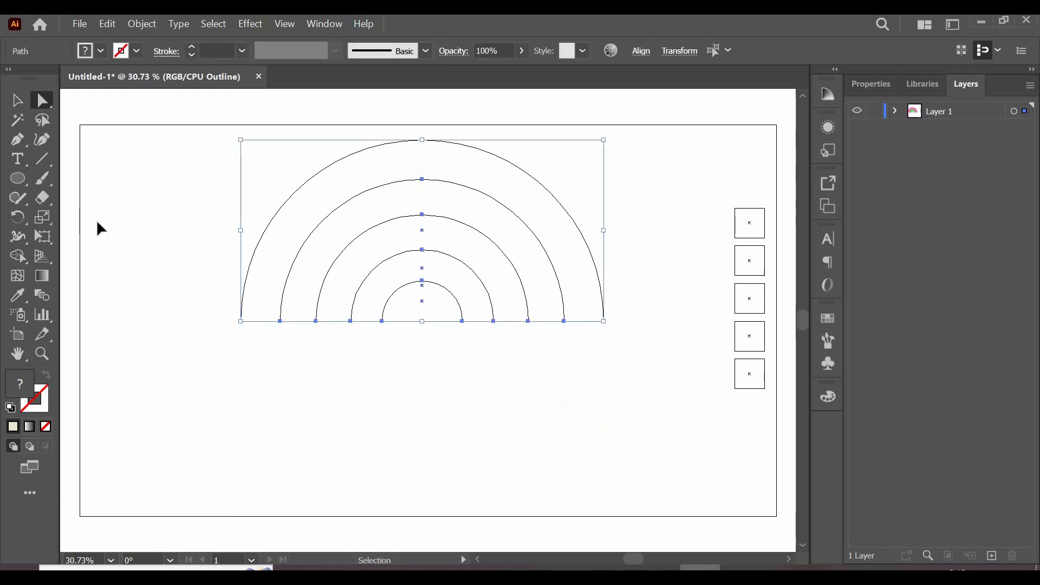
key("ctrl+y")
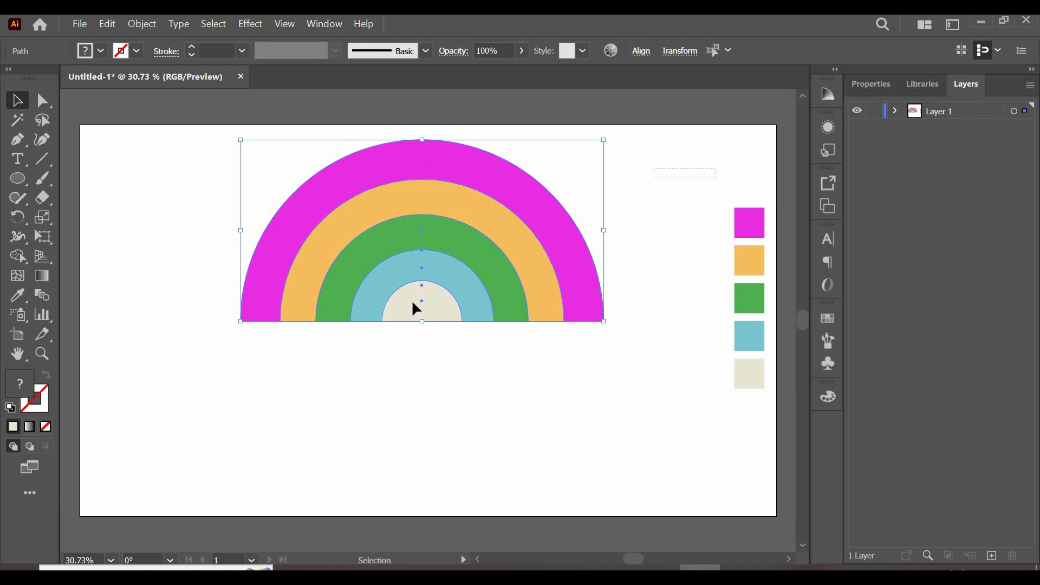
left_click_drag(408, 299, 422, 385)
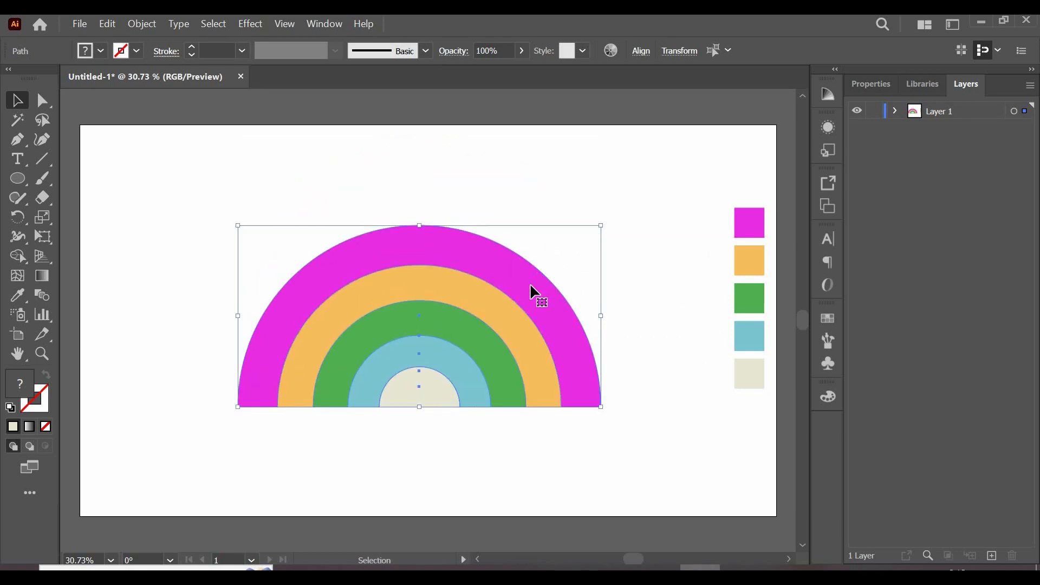
Expand Layer 1 and duplicate the magenta, orange, green and light blue half-circle paths in place
left_click(894, 111)
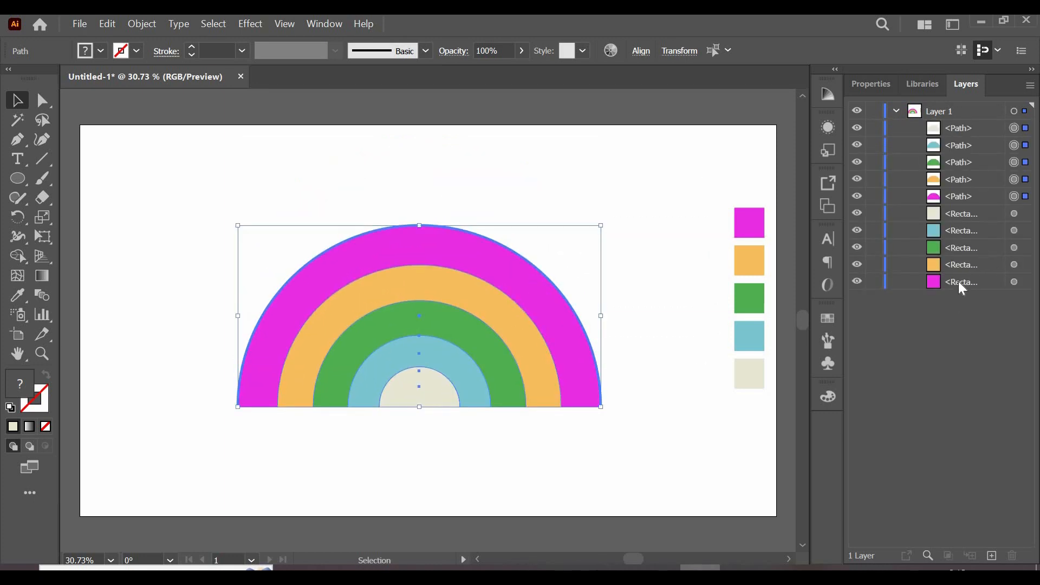
left_click_drag(960, 196, 995, 558)
left_click_drag(966, 164, 995, 557)
left_click_drag(956, 149, 997, 553)
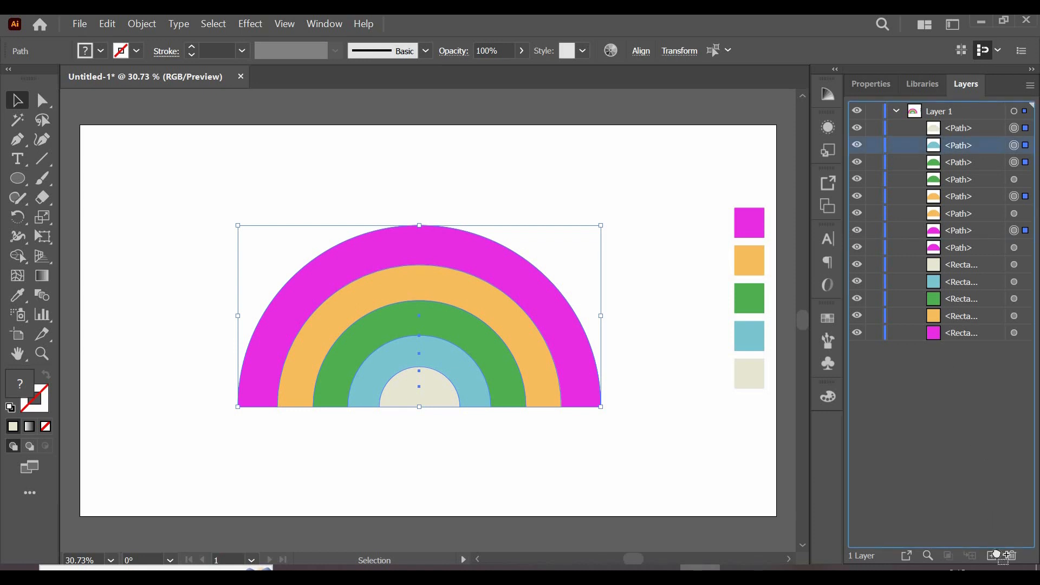
Cut the beige half circle out of the upper light blue one with Shape Builder, and hide the resulting blue arch
left_click(960, 128)
left_click_drag(425, 432, 437, 357)
left_click(442, 349)
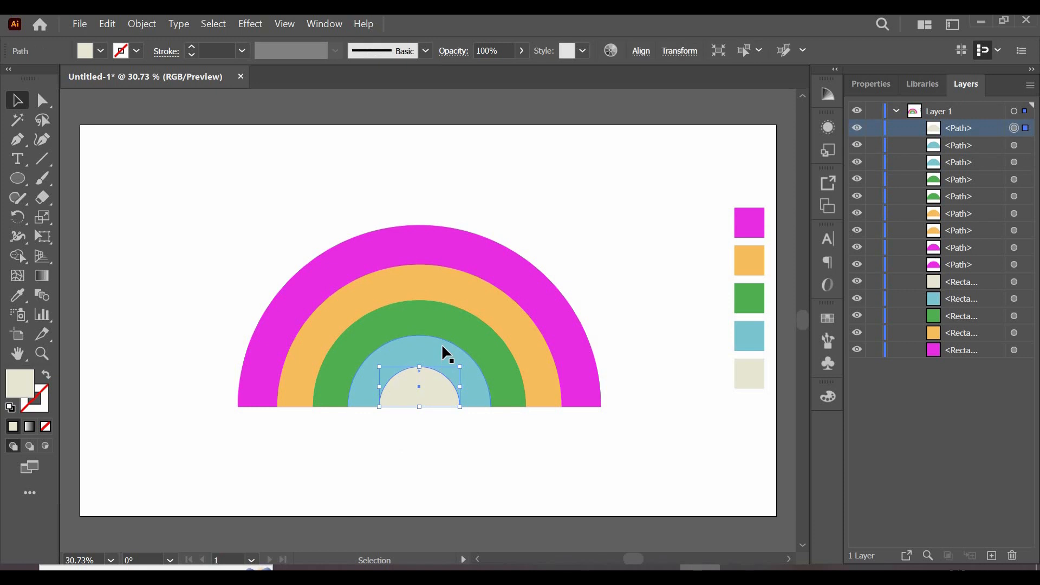
key("a")
key("v")
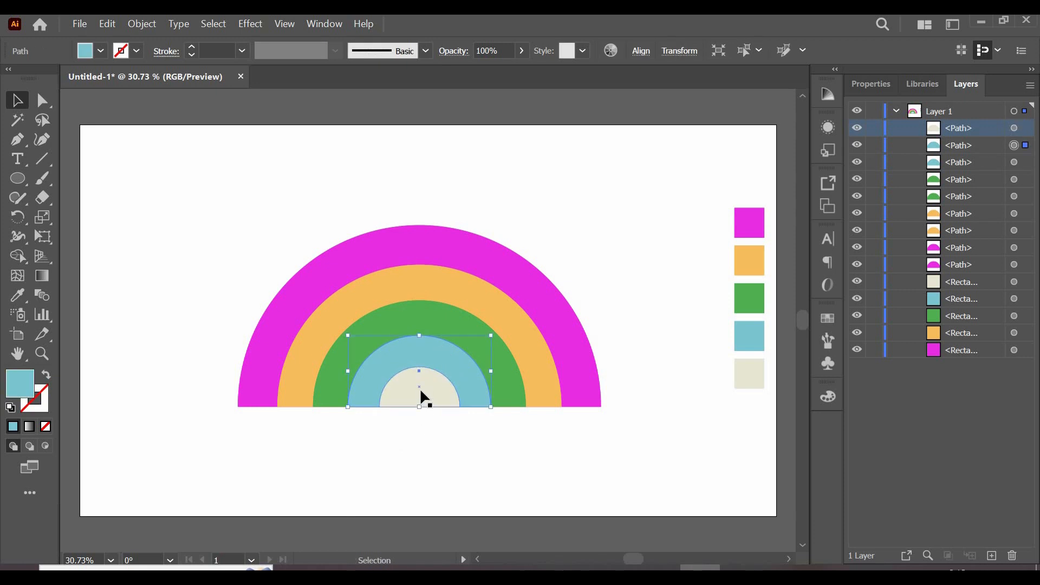
left_click(17, 255)
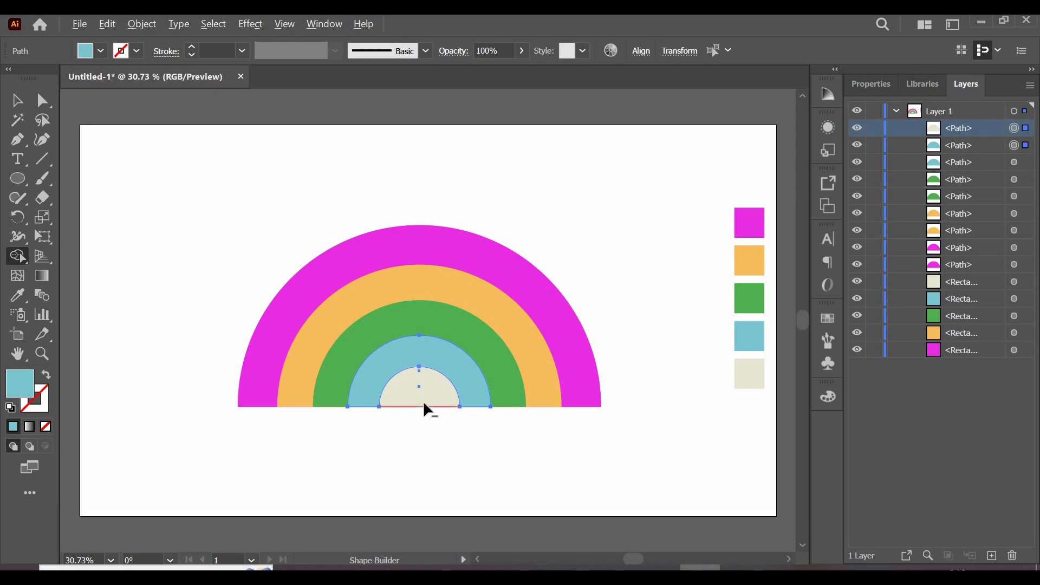
left_click_drag(424, 401, 415, 391)
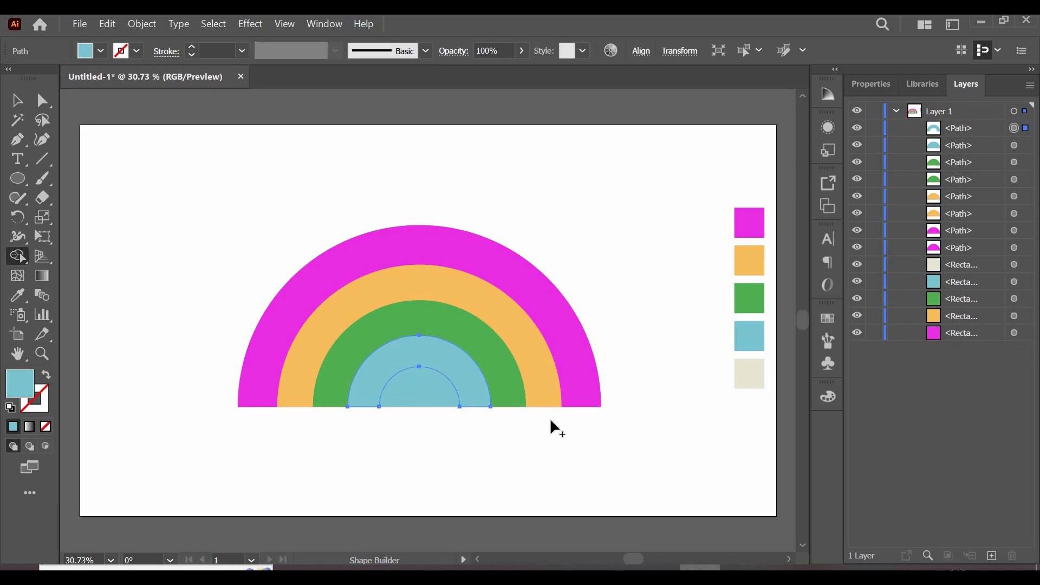
key("v")
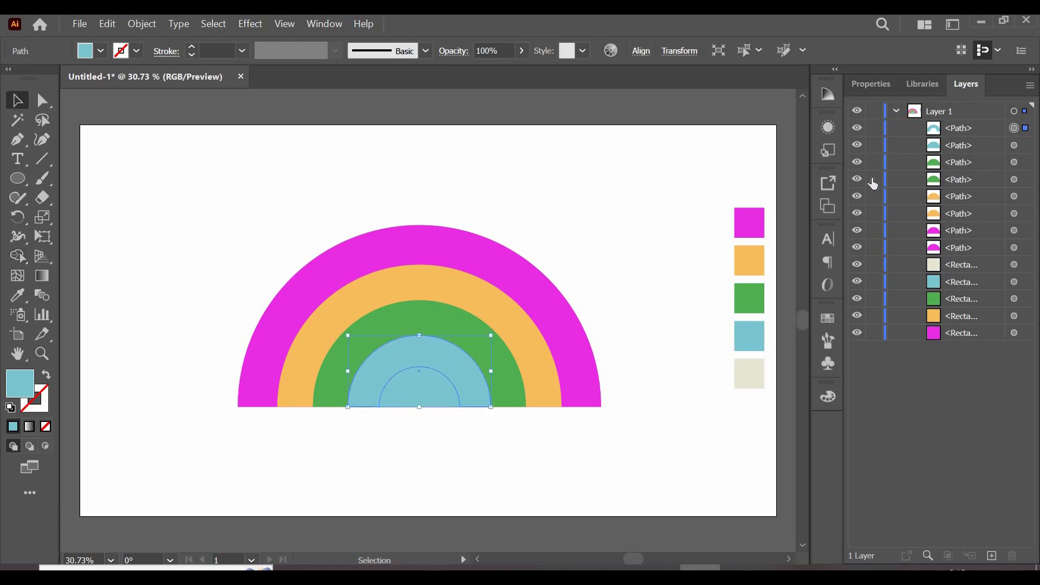
left_click(857, 129)
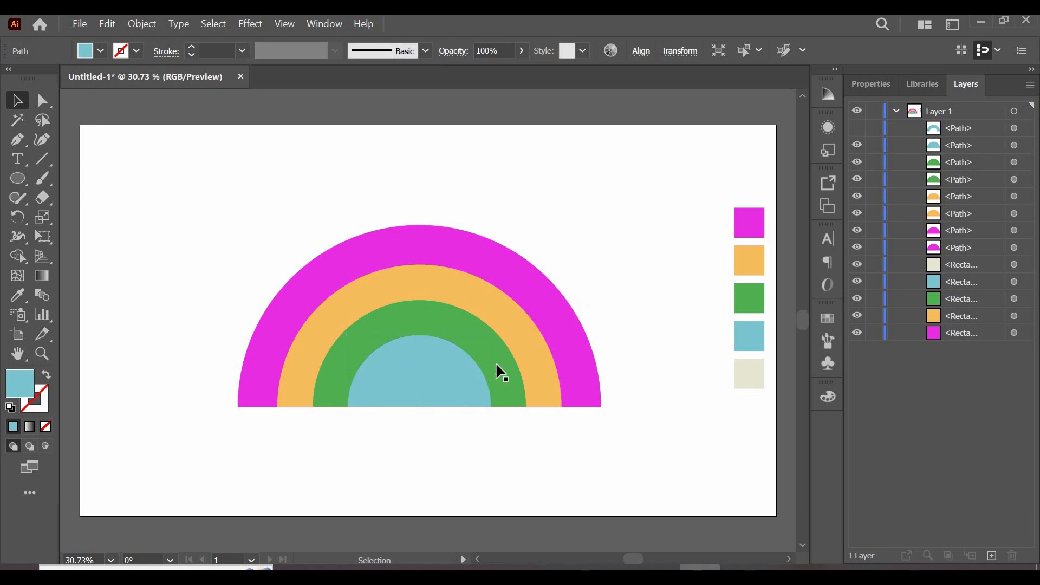
Cut the remaining light blue half circle out of the upper green one with Shape Builder, and hide the resulting green arch
left_click(452, 331)
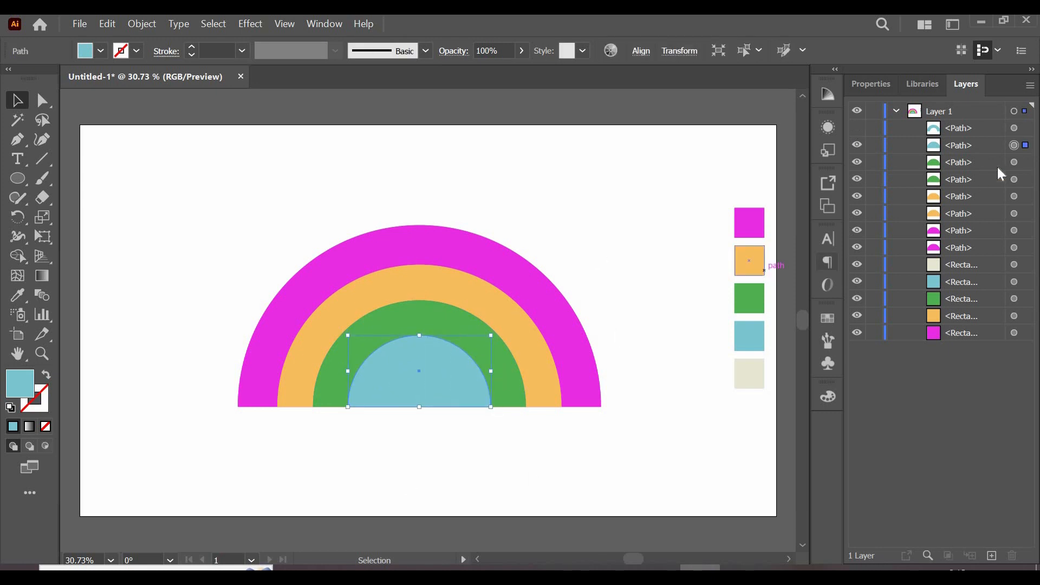
left_click(1014, 162, "shift")
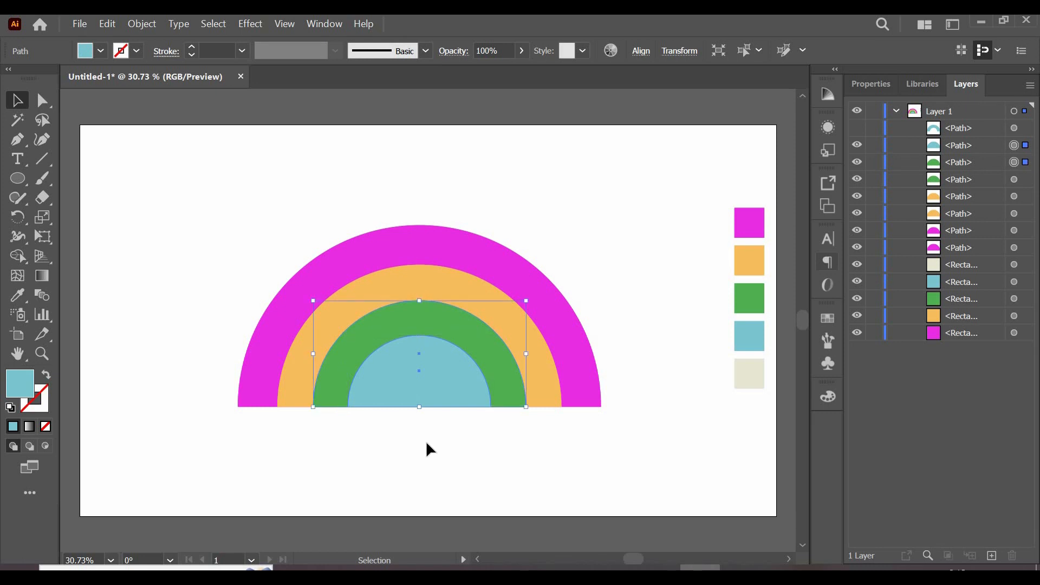
key("shift+m")
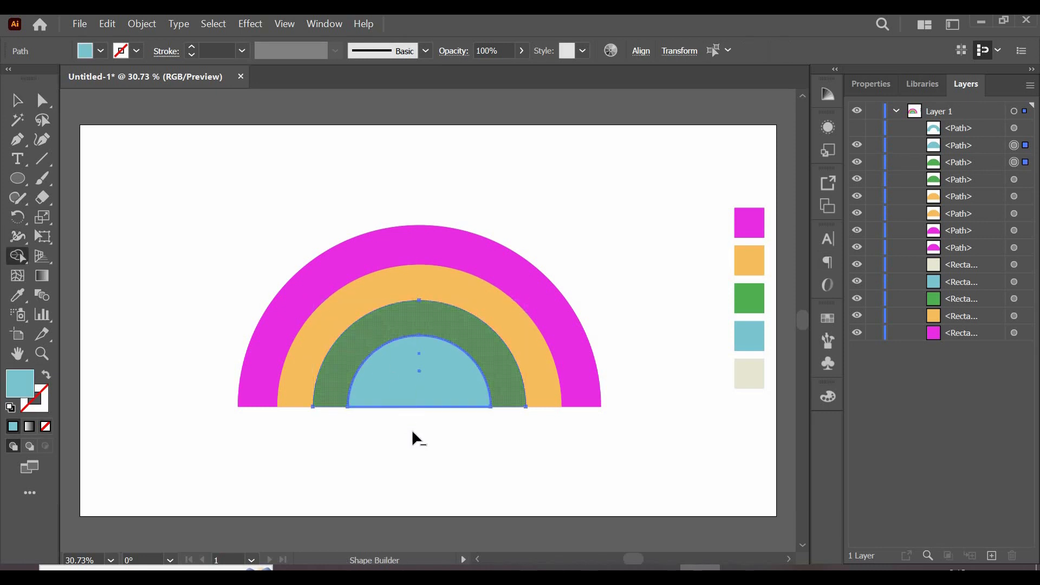
left_click_drag(424, 401, 418, 441)
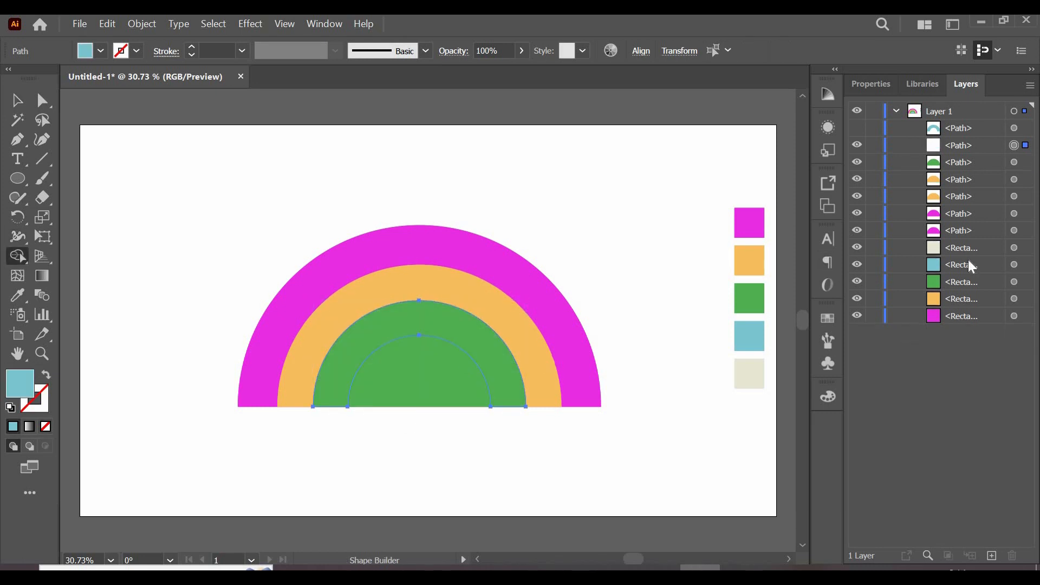
left_click(856, 146)
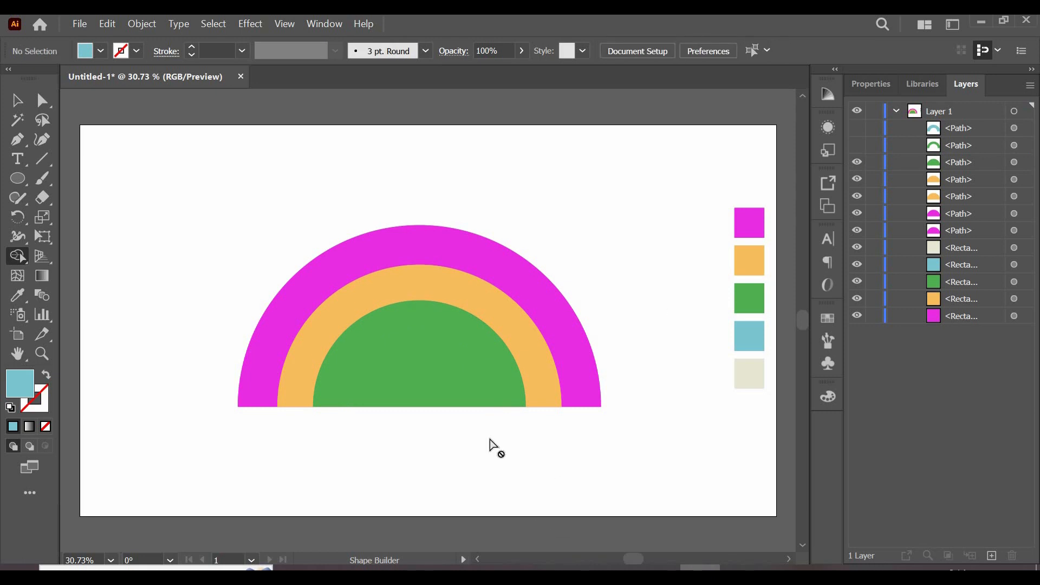
Cut the green half circle out of the upper orange one with Shape Builder to form the orange arch
key("v")
left_click(1025, 162)
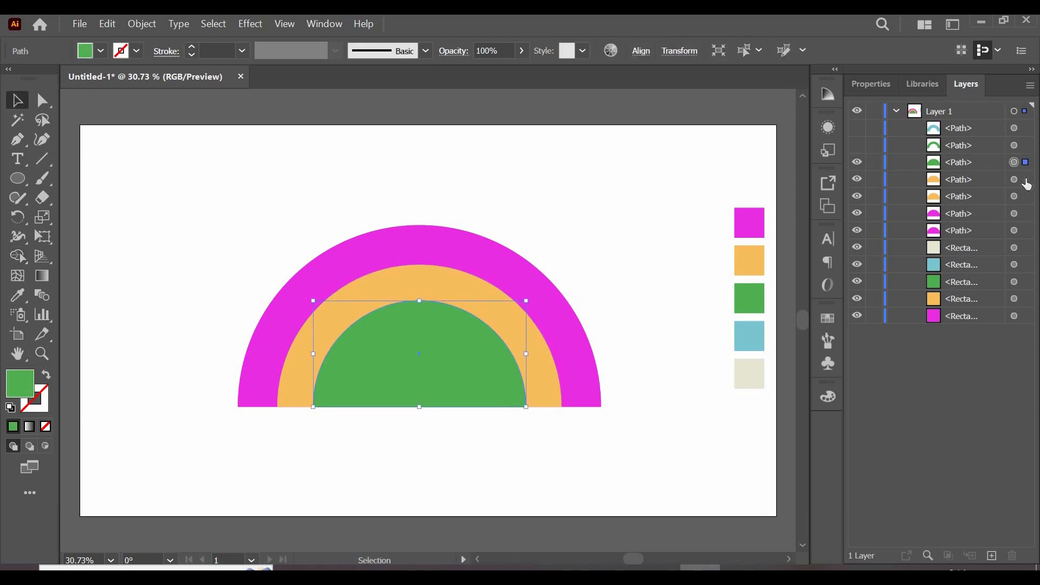
left_click(1025, 179)
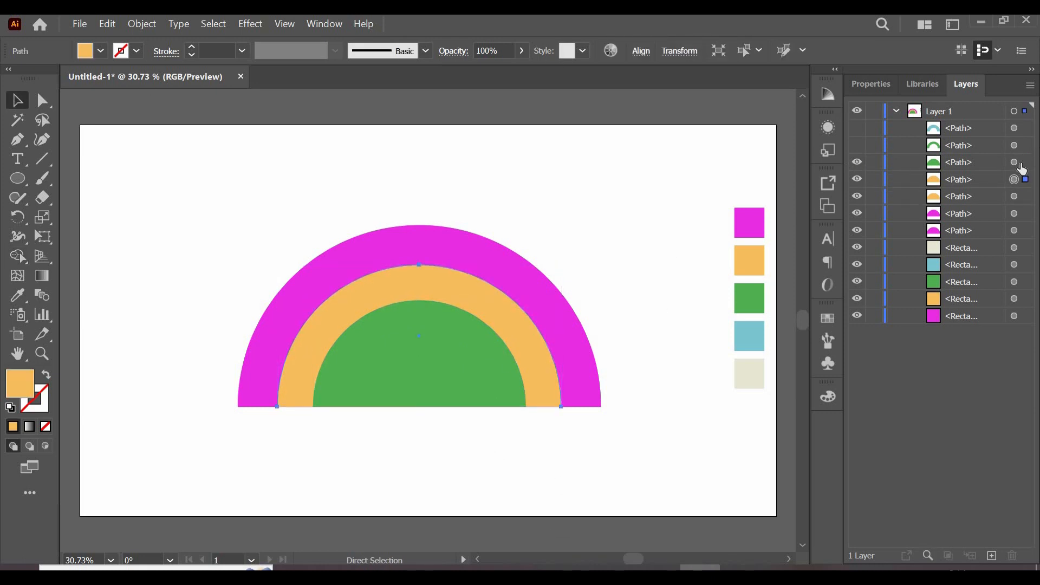
left_click(1025, 162, "shift")
left_click(17, 256)
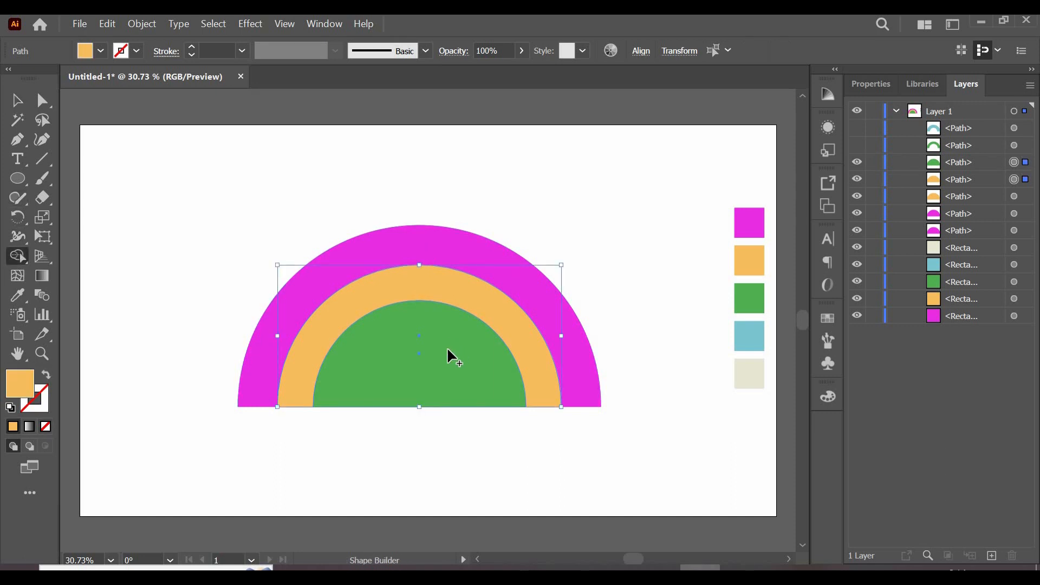
left_click(416, 332)
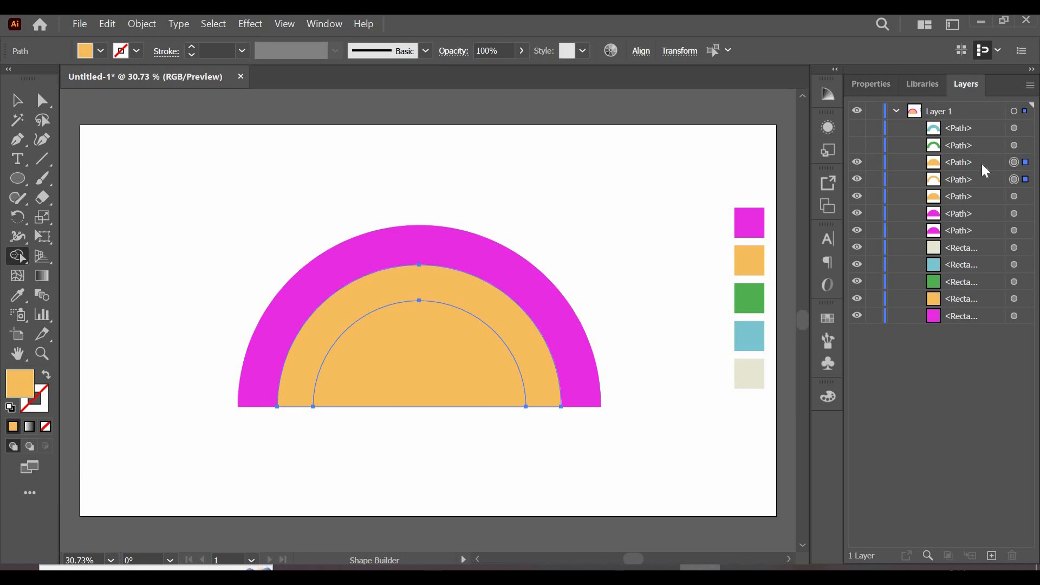
left_click(986, 179)
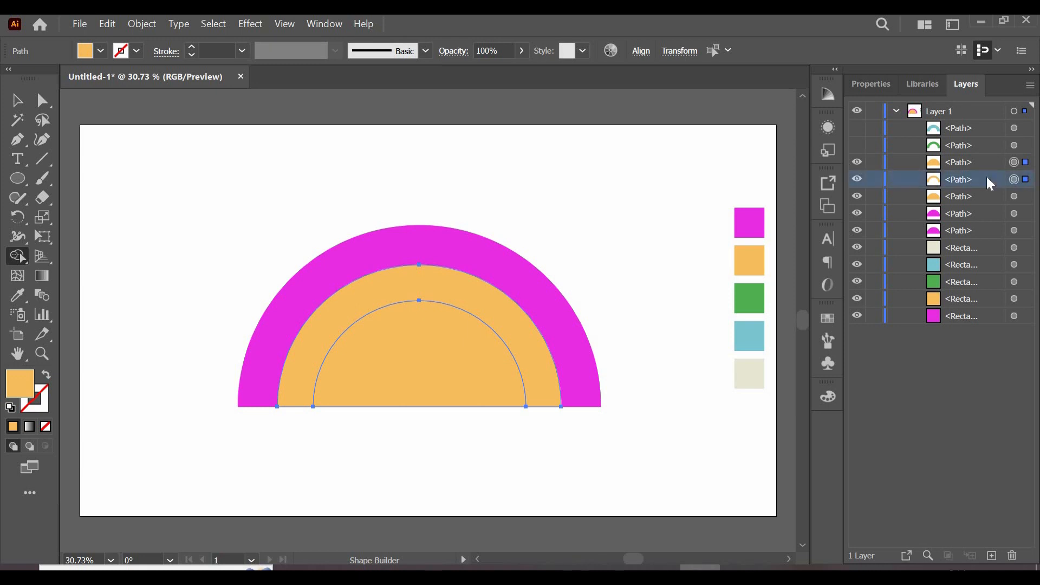
key("ctrl+z")
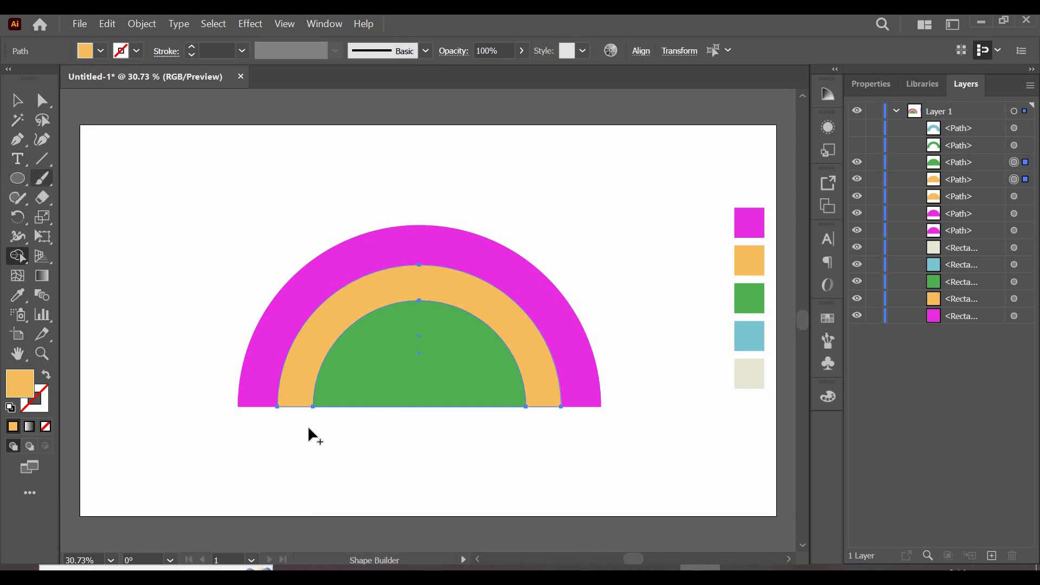
key("ctrl+shift+z")
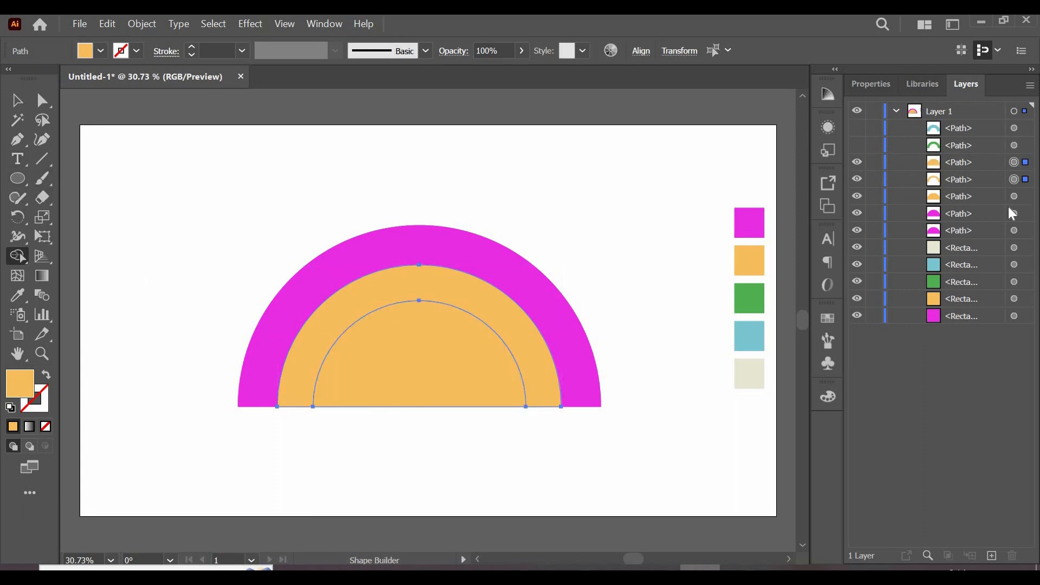
Show the hidden green and light blue arches again
key("v")
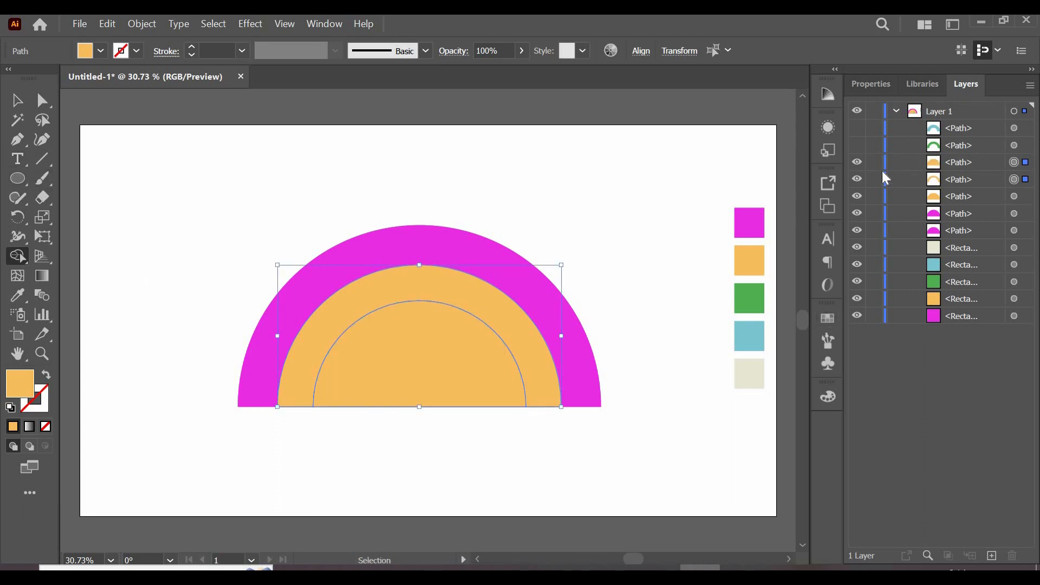
left_click(857, 146)
left_click(856, 129)
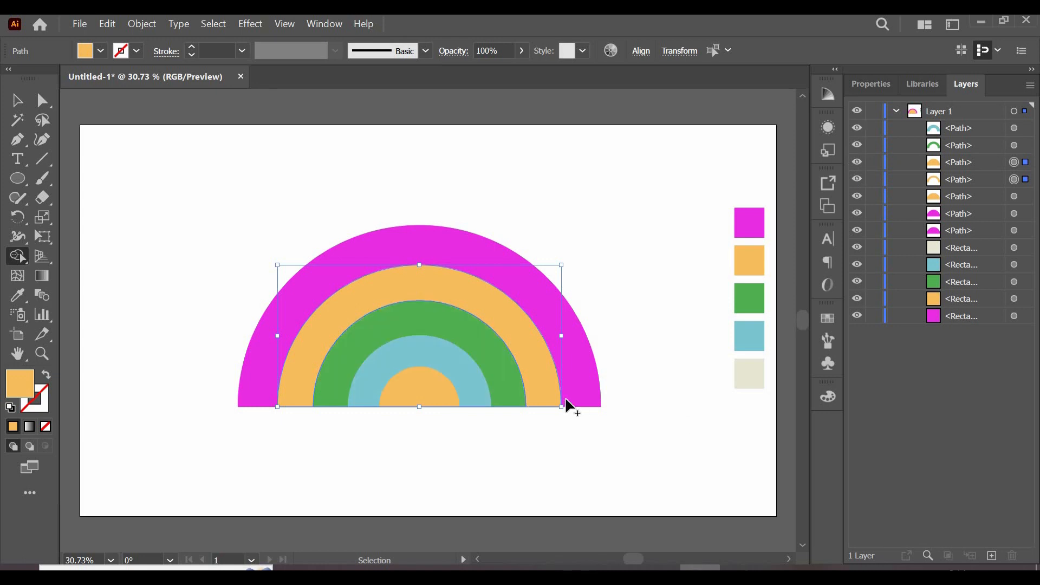
Cut the remaining orange half circle out of the upper magenta one with Shape Builder
left_click(1014, 196)
left_click(1026, 214)
left_click(1025, 196, "shift")
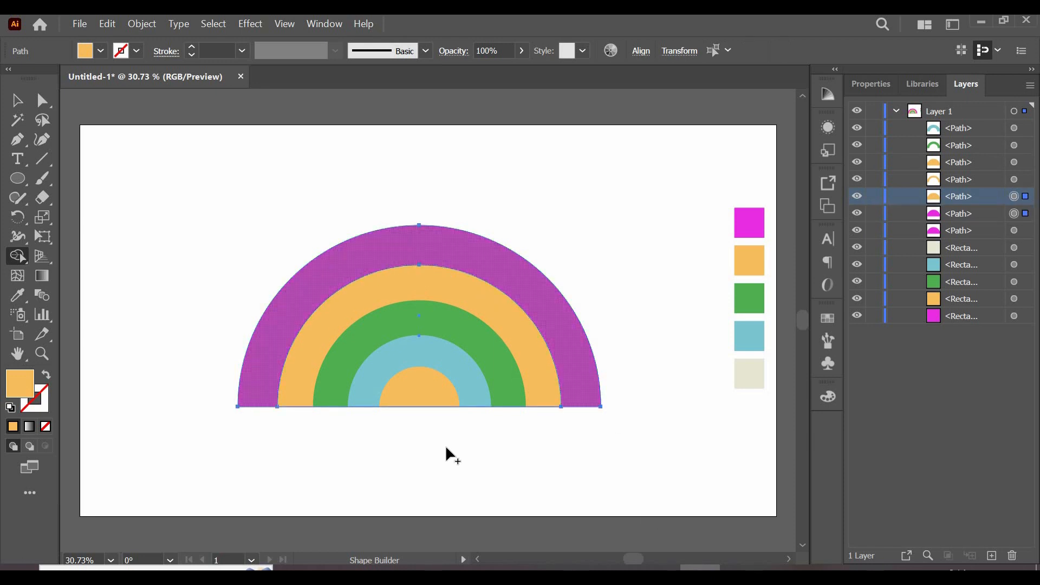
left_click(543, 395, "alt")
Delete the leftover orange and magenta half-circle paths, keeping only the four coloured arches
left_click(856, 163)
left_click(856, 213)
left_click(969, 214)
left_click(1011, 554)
left_click(966, 169)
left_click(1011, 555)
Check the orange, green and light blue arches one by one to see whether each is a separate object
key("v")
left_click(433, 290)
left_click(433, 318)
left_click_drag(432, 347, 432, 350)
left_click_drag(419, 428, 418, 429)
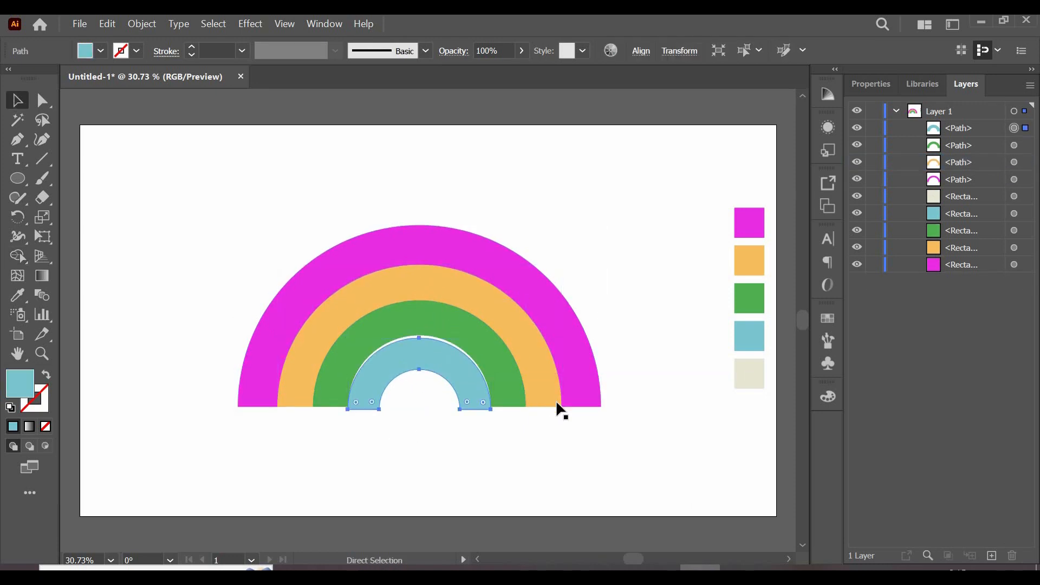
left_click(637, 281)
Draw a circle about 202 px wide in the beige swatch colour near the rainbow's left end, and duplicate it into an overlapping cloud-shaped cluster
left_click(749, 381)
left_click(632, 427)
key("l")
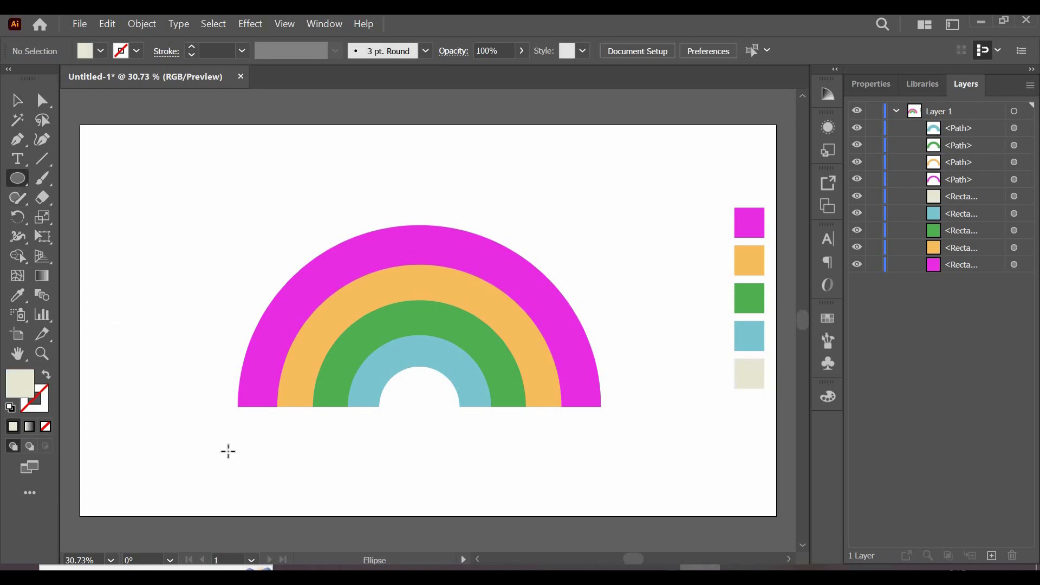
left_click_drag(228, 451, 264, 488)
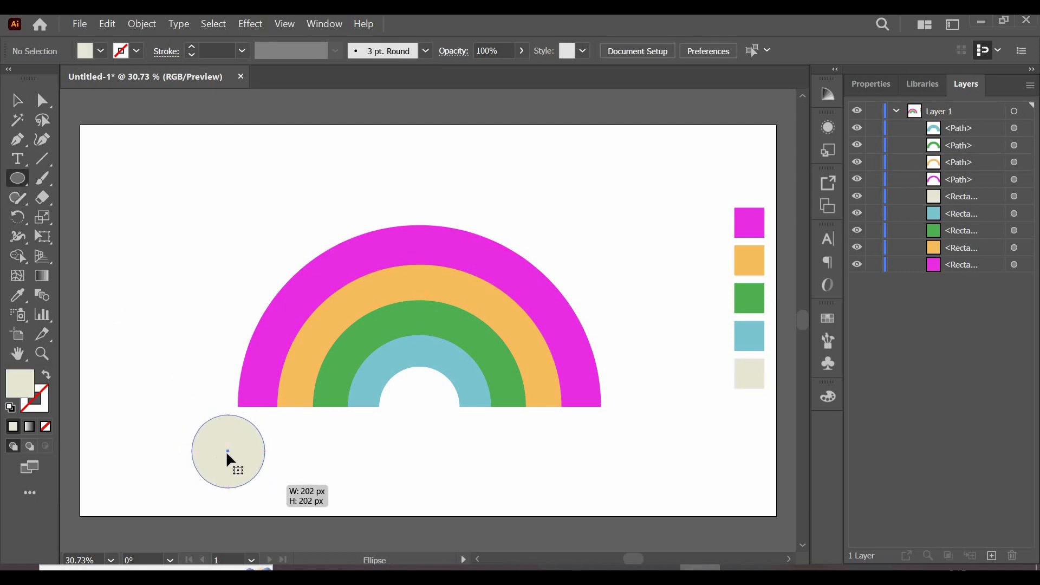
left_click_drag(226, 451, 324, 440)
left_click_drag(324, 440, 276, 476)
left_click(539, 354)
left_click(556, 329)
key("v")
left_click(426, 467)
Merge the beige circles into one cloud with Shape Builder, and place it and a copy over the rainbow's two ends
left_click_drag(382, 447, 193, 477)
left_click(17, 255)
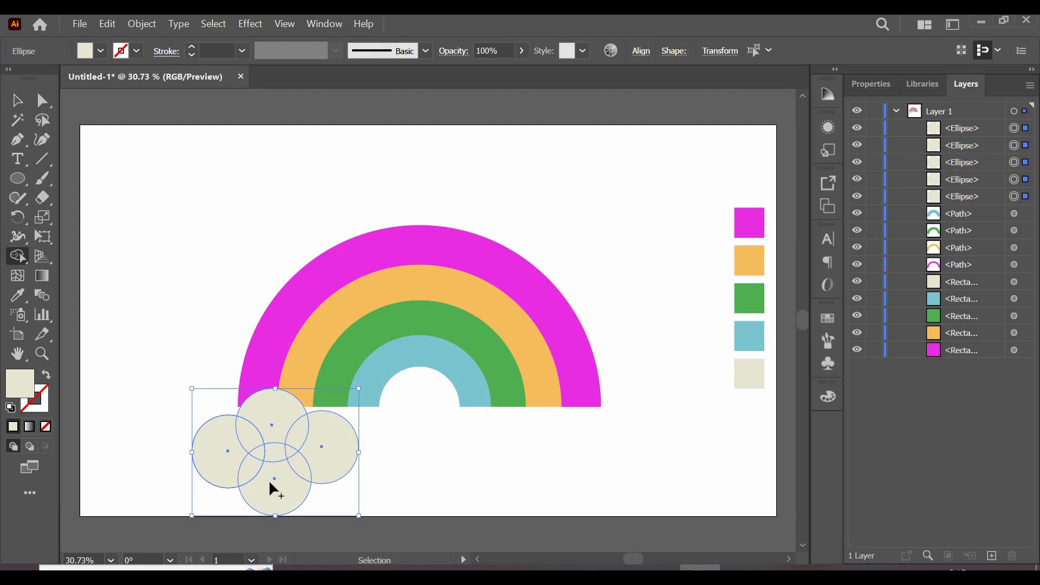
mouse_move(269, 436)
left_mouse_down()
mouse_move(281, 464)
mouse_move(299, 452)
left_mouse_up()
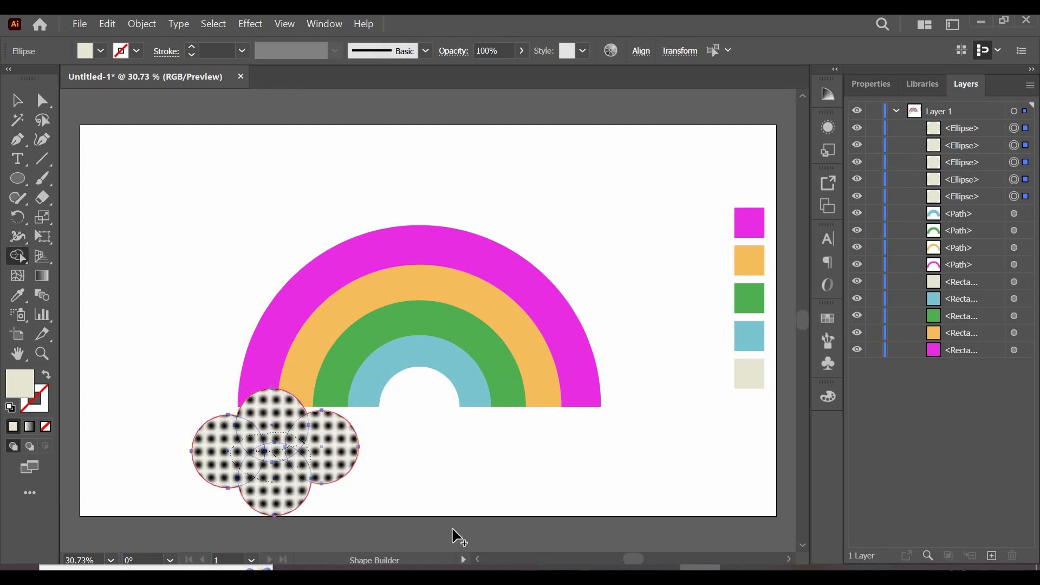
left_click_drag(451, 526, 434, 480)
key("v")
left_click_drag(274, 466, 528, 444)
Hide the five colour swatch rectangles, and group the four arches with both clouds
left_click(777, 199)
left_click_drag(688, 167, 778, 405)
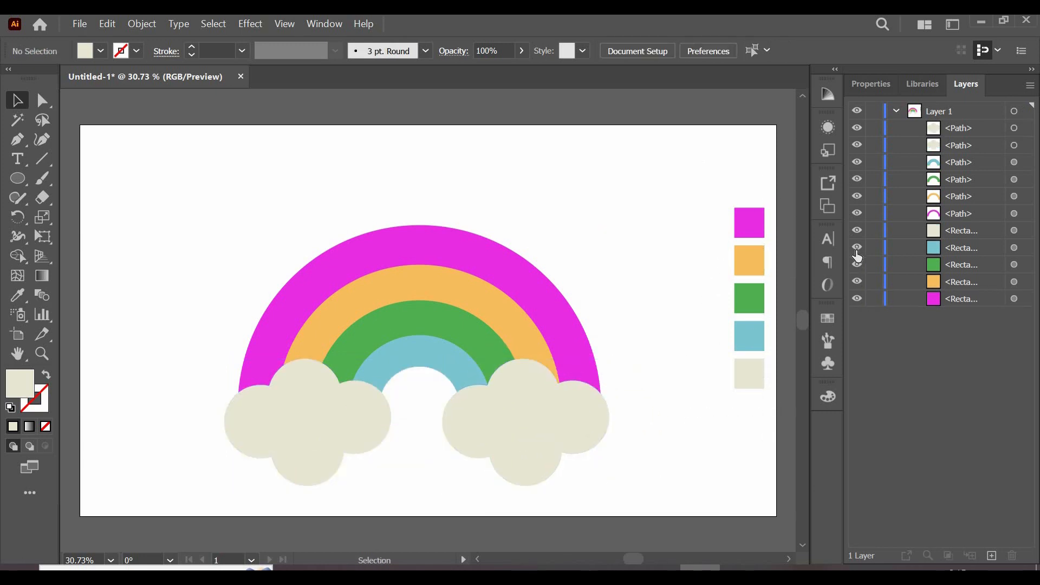
left_click_drag(647, 164, 209, 450)
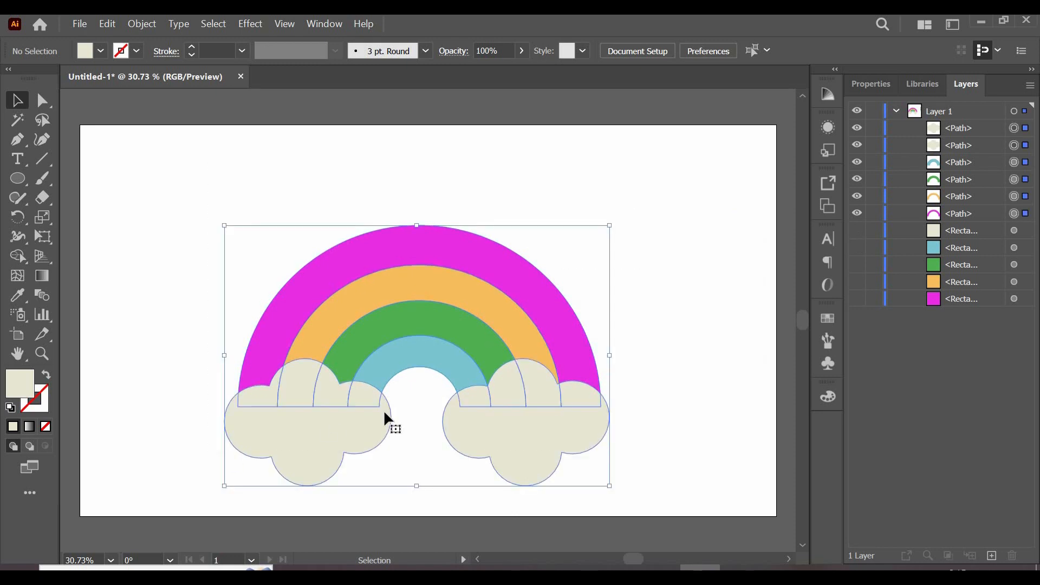
right_click(382, 340)
left_click(404, 345)
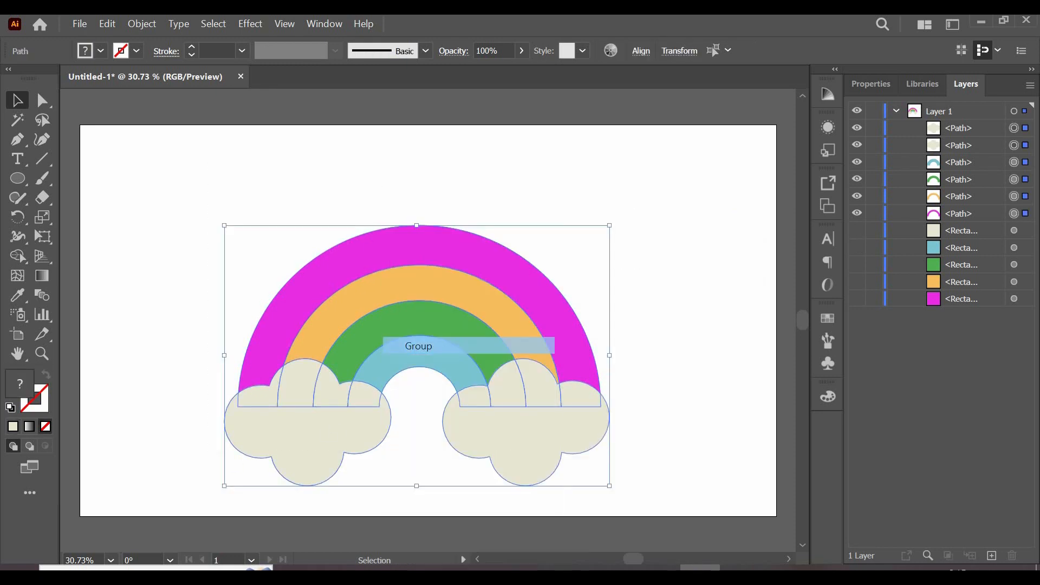
Apply the 3D Inflate effect to the rainbow group
left_click(332, 27)
left_click(250, 24)
left_click(250, 24)
mouse_move(304, 123)
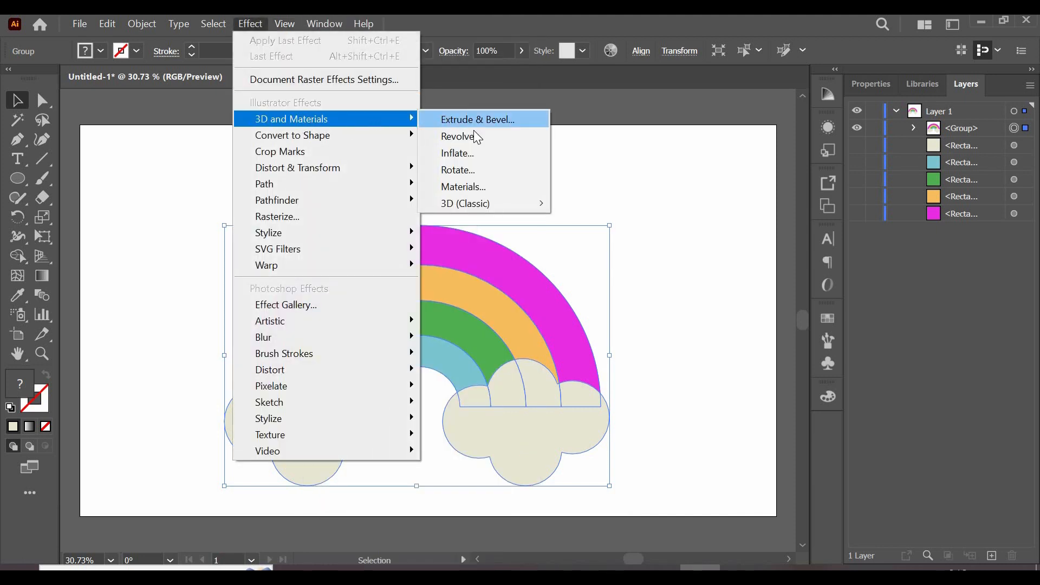
left_click(483, 152)
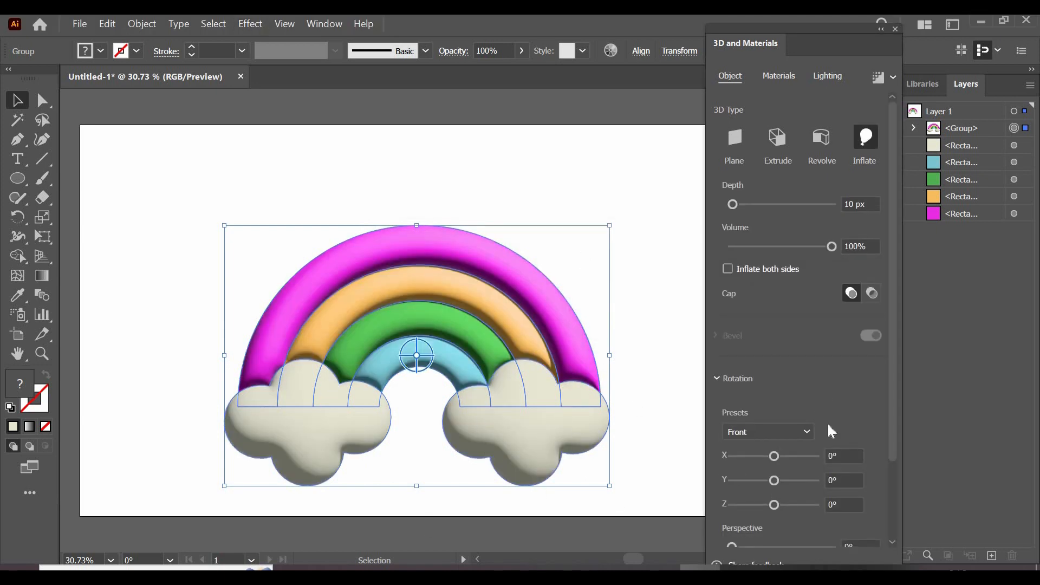
Set the roughness of the default 3D material to 0.55
left_click(778, 77)
scroll(791, 467, "down", 3)
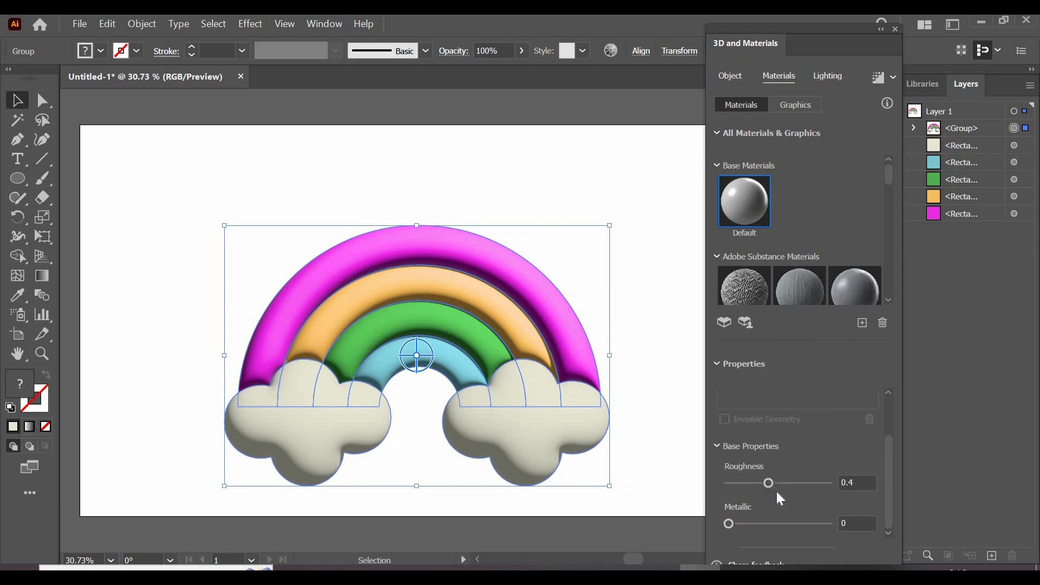
left_click(782, 483)
Turn on shadows behind the object with 0% distance, and set the shadow bounds to 326%
left_click(828, 76)
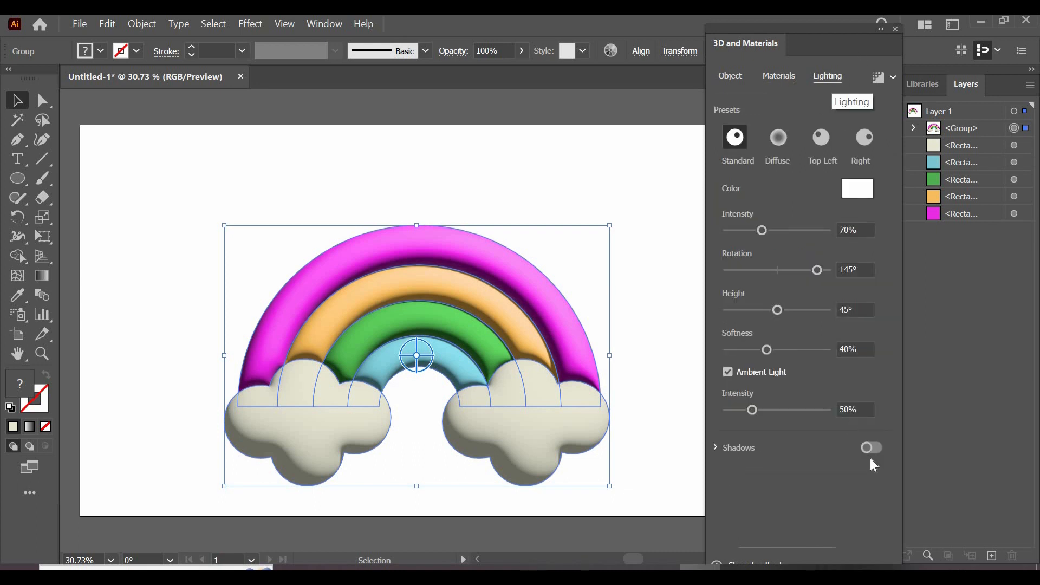
left_click(871, 447)
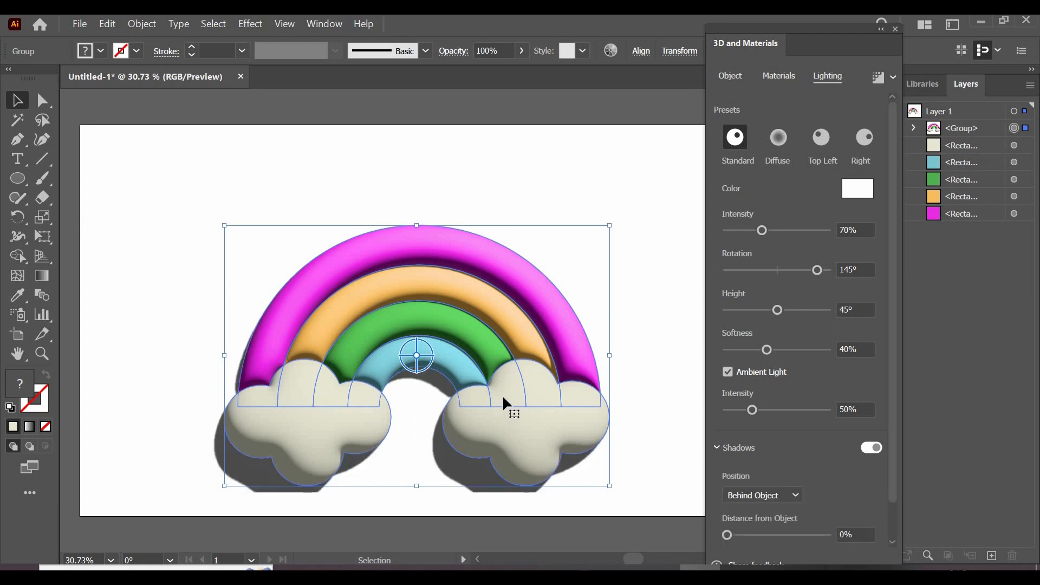
scroll(771, 481, "down", 2)
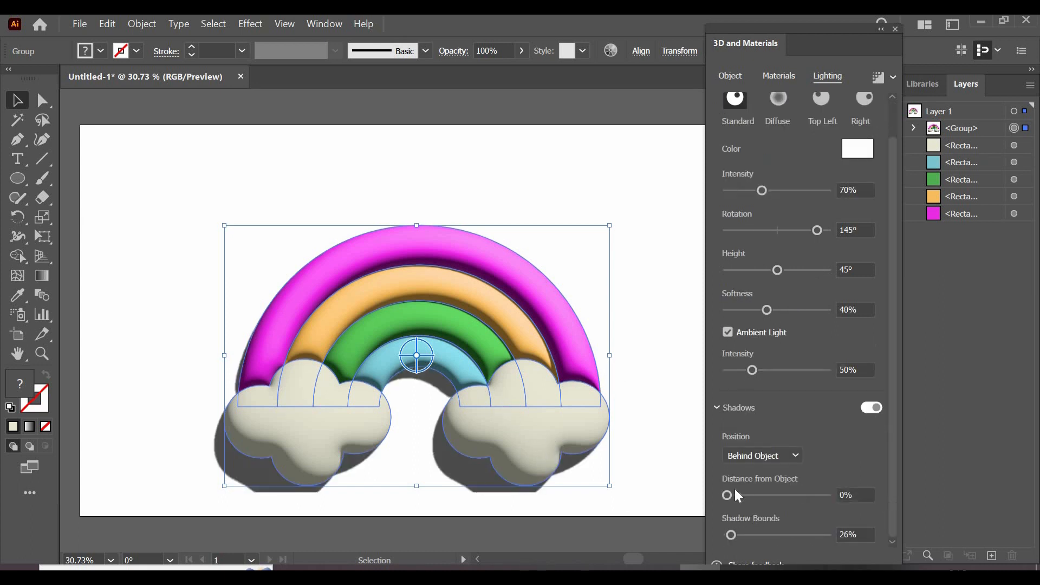
left_click_drag(740, 496, 717, 496)
left_click_drag(732, 534, 691, 526)
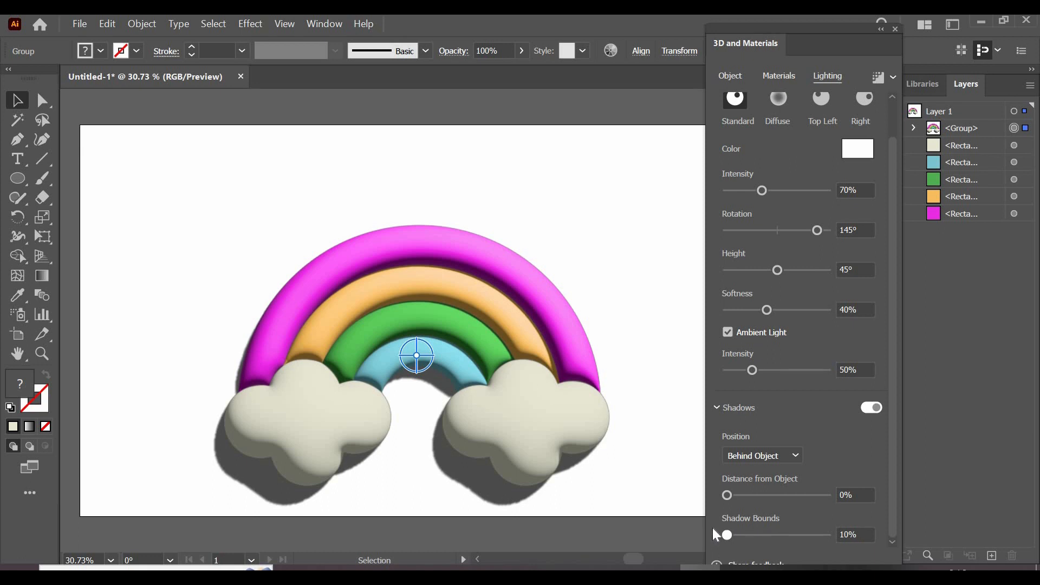
left_click(809, 535)
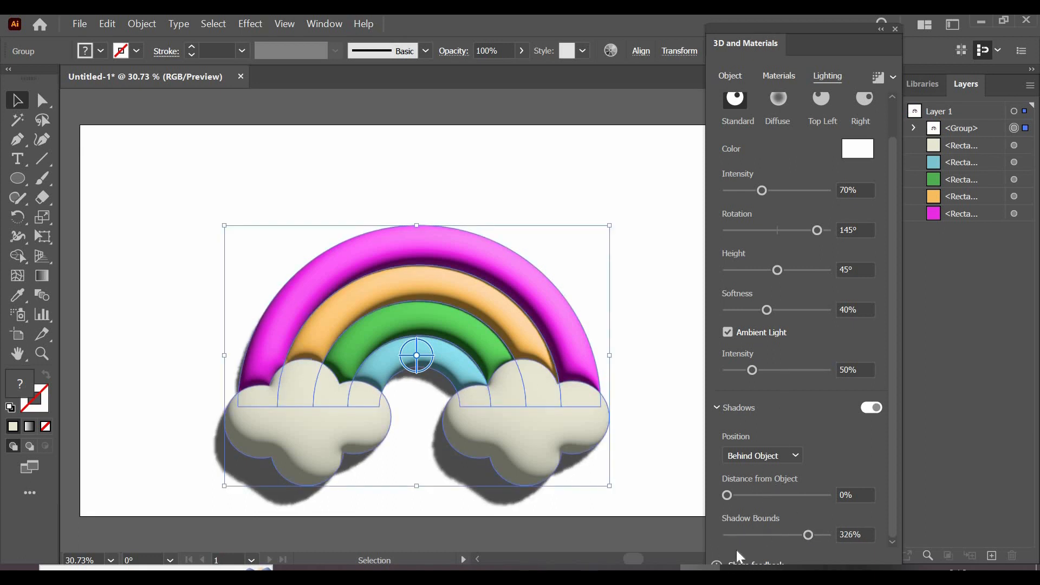
Set the ambient light intensity to 51% and the light softness to 55%
mouse_move(816, 37)
left_mouse_down()
mouse_move(816, 23)
mouse_move(809, 50)
mouse_move(815, 16)
mouse_move(817, 38)
left_mouse_up()
mouse_move(752, 372)
left_mouse_down()
mouse_move(795, 373)
mouse_move(753, 375)
left_mouse_up()
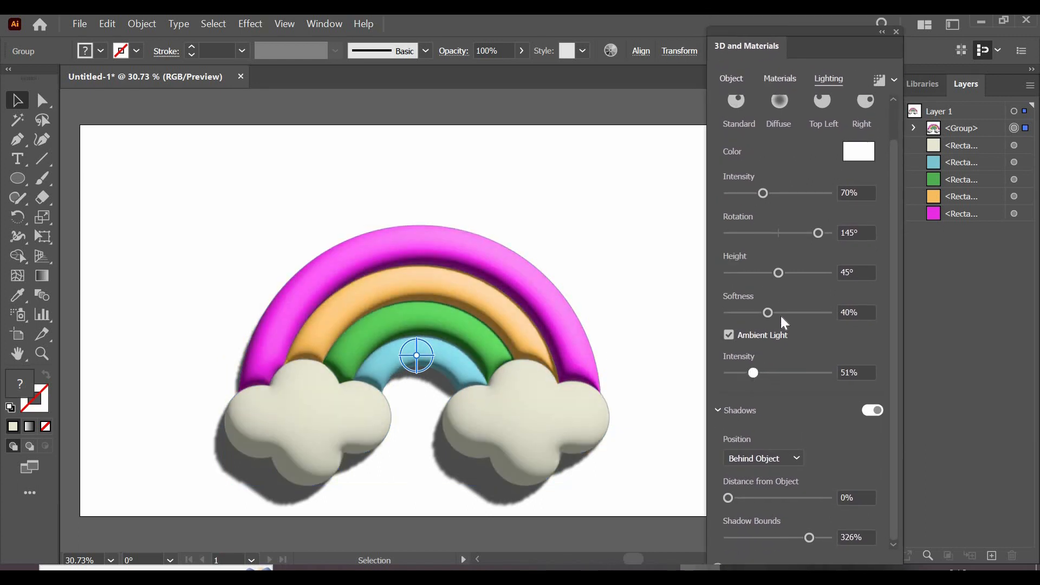
left_click_drag(769, 313, 785, 314)
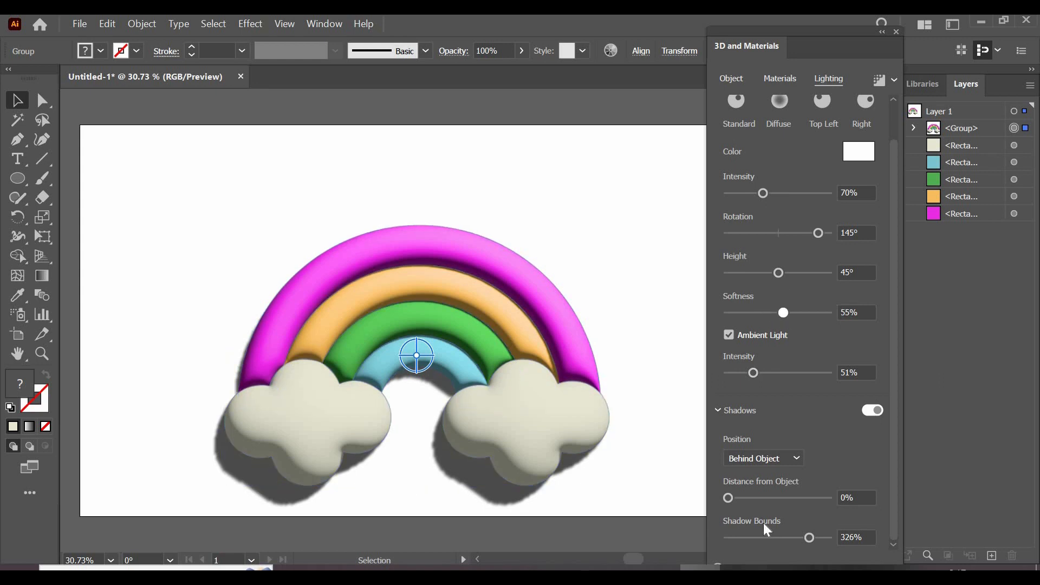
Set the shadow's distance to 0% and its bounds to 75%, and reapply the Standard lighting preset
left_click_drag(728, 497, 752, 497)
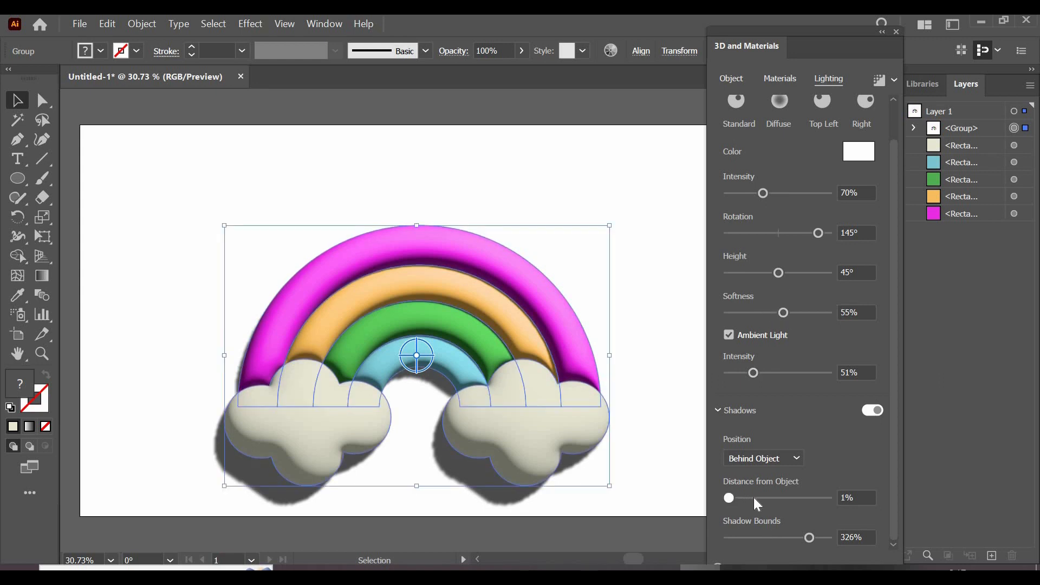
left_click(726, 496)
left_click(749, 538)
left_click(737, 538)
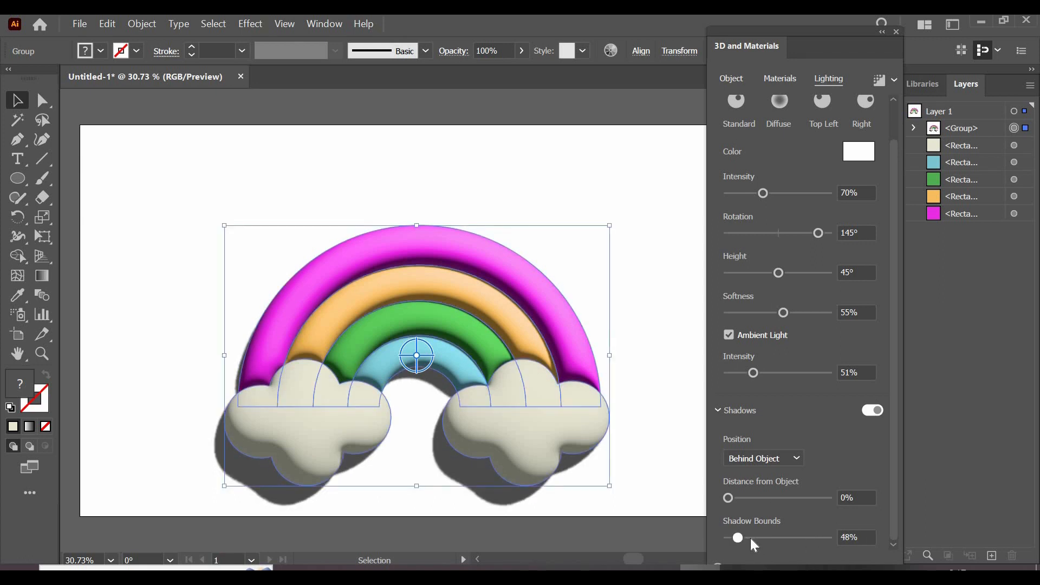
left_click(731, 538)
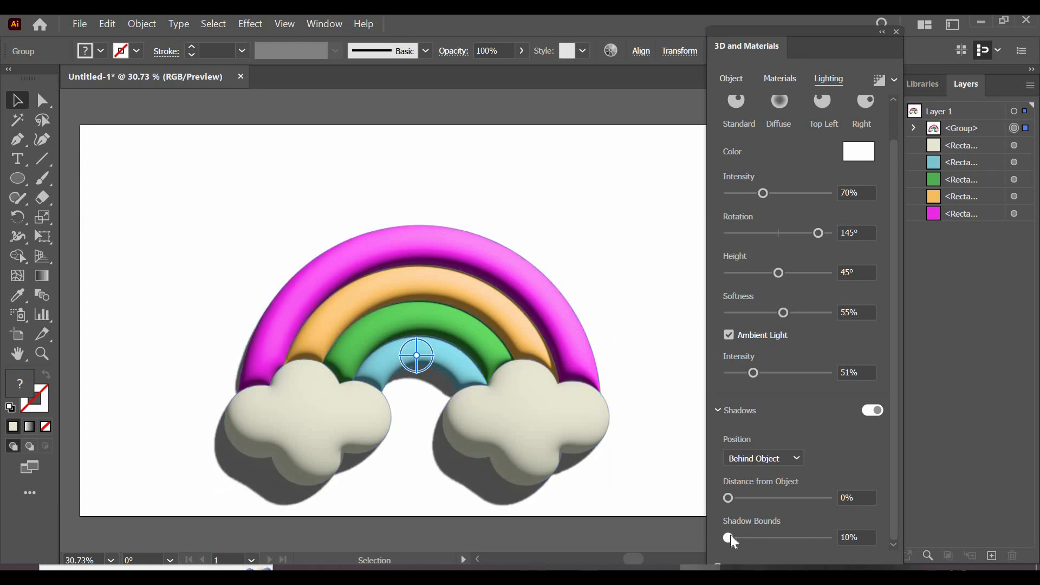
left_click(748, 537)
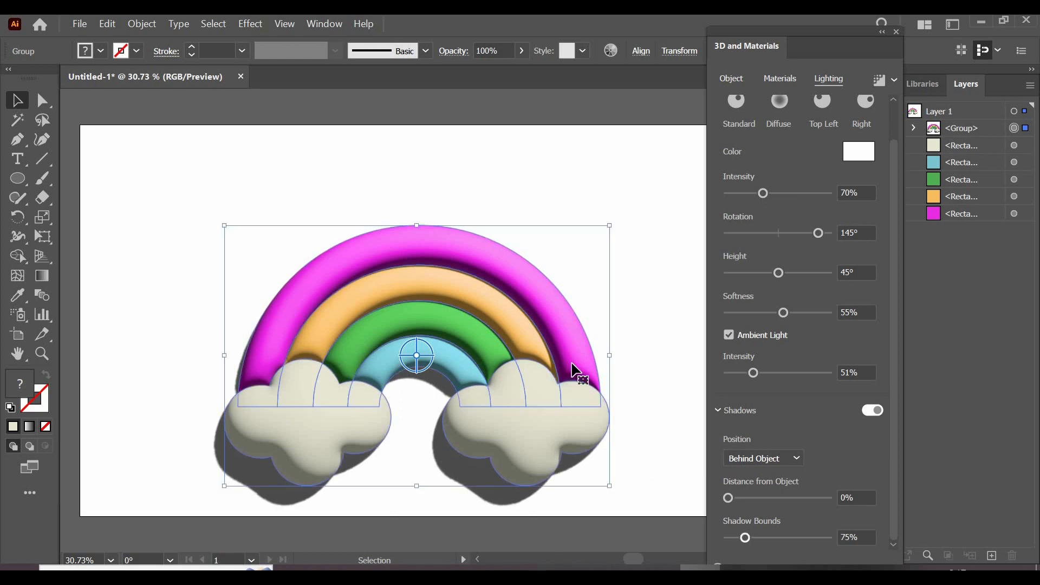
left_click(736, 108)
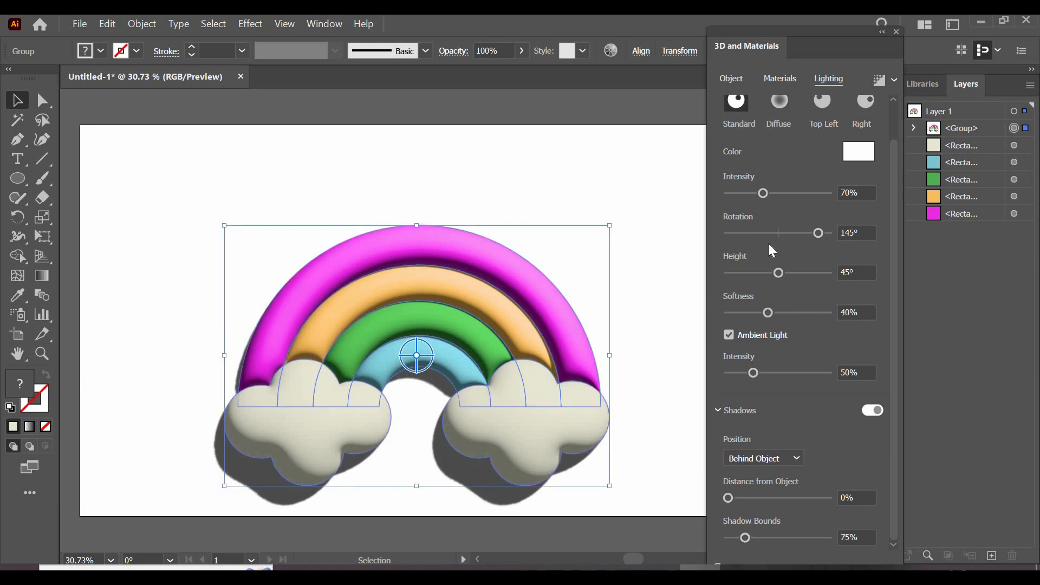
Set the material's metallic value to 0.18, and render the 3D effect on the rainbow
left_click(780, 79)
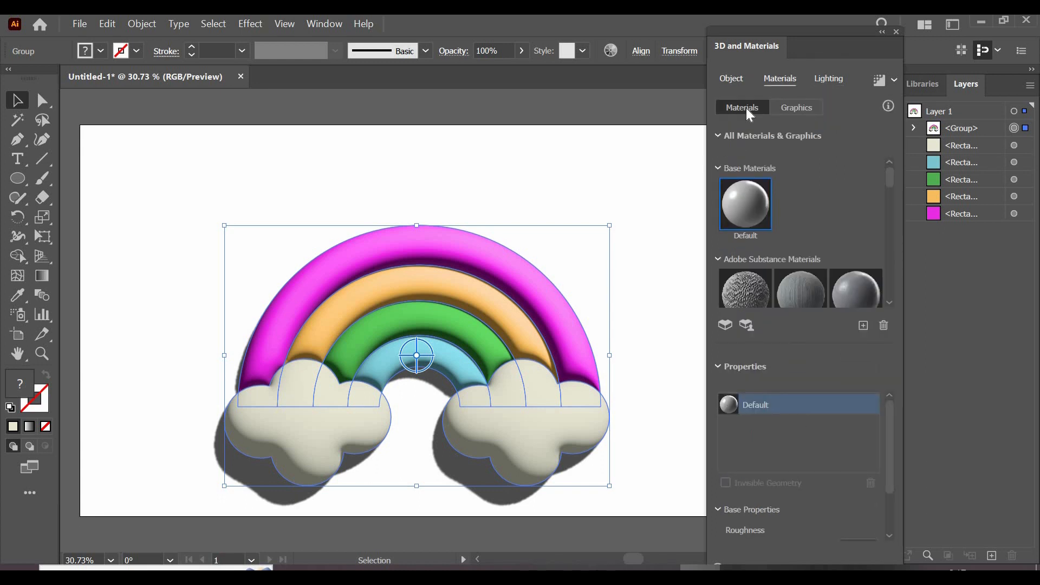
left_click_drag(730, 526, 750, 526)
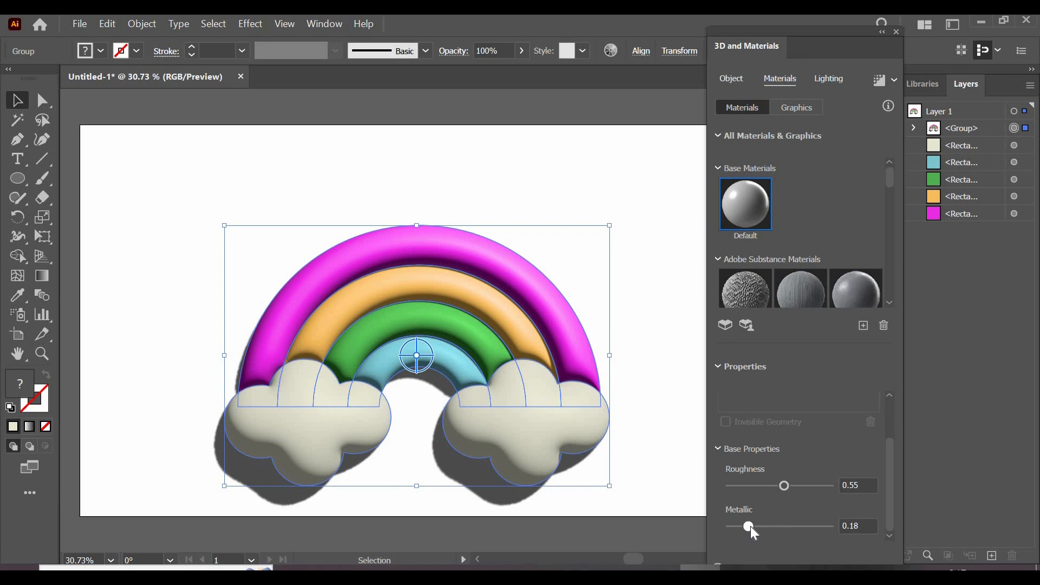
left_click(828, 80)
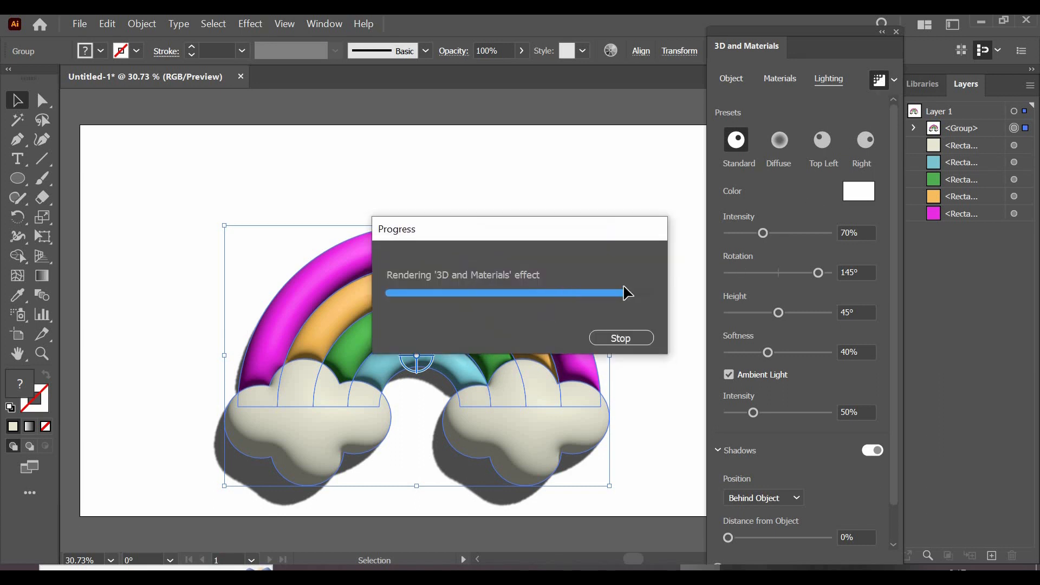
left_click(653, 390)
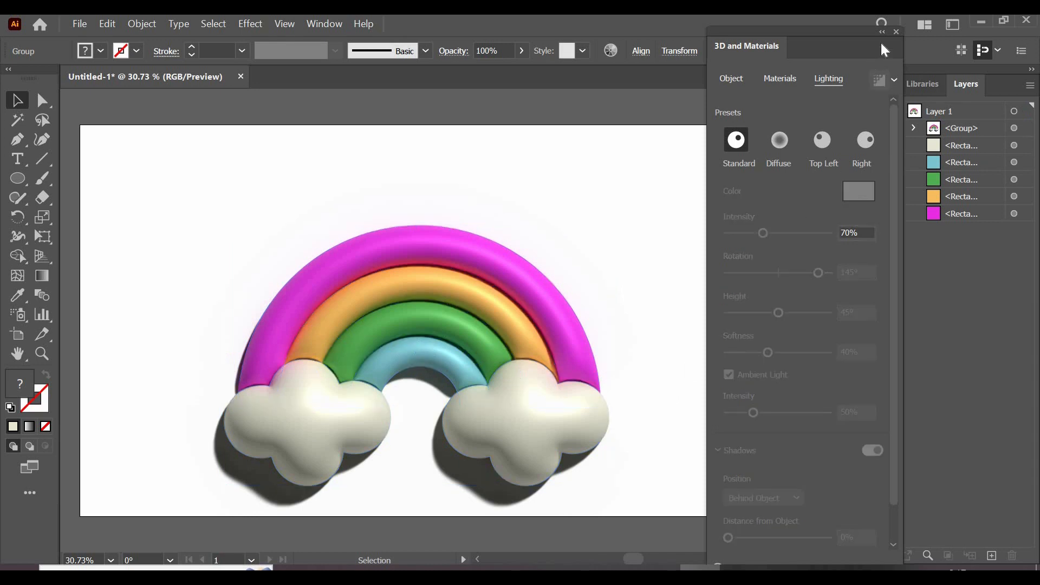
Close the 3D and Materials settings, and move the rendered rainbow up to the middle of the artboard
left_click(896, 32)
left_click_drag(489, 411, 514, 344)
left_click(691, 352)
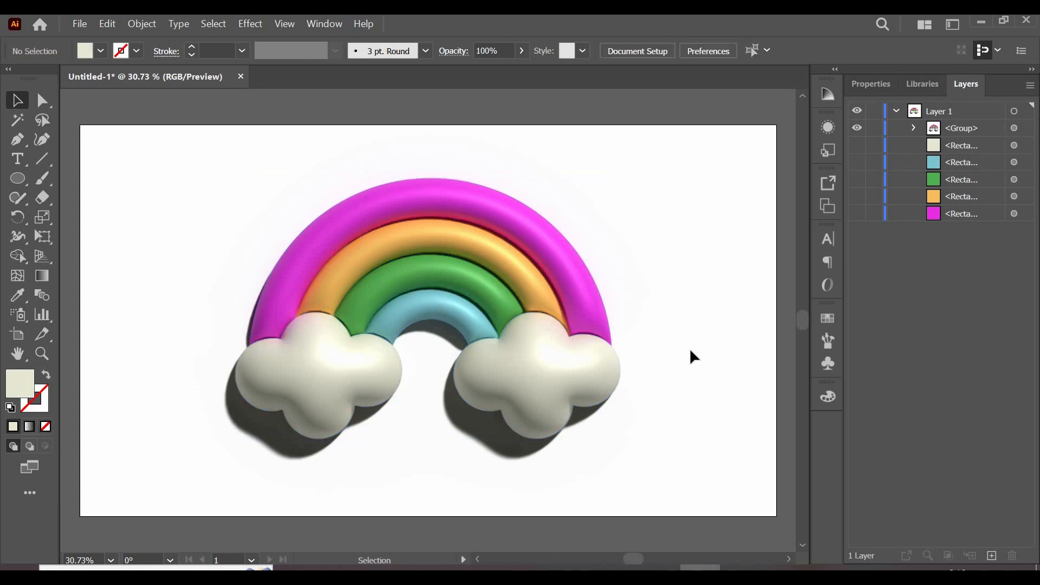